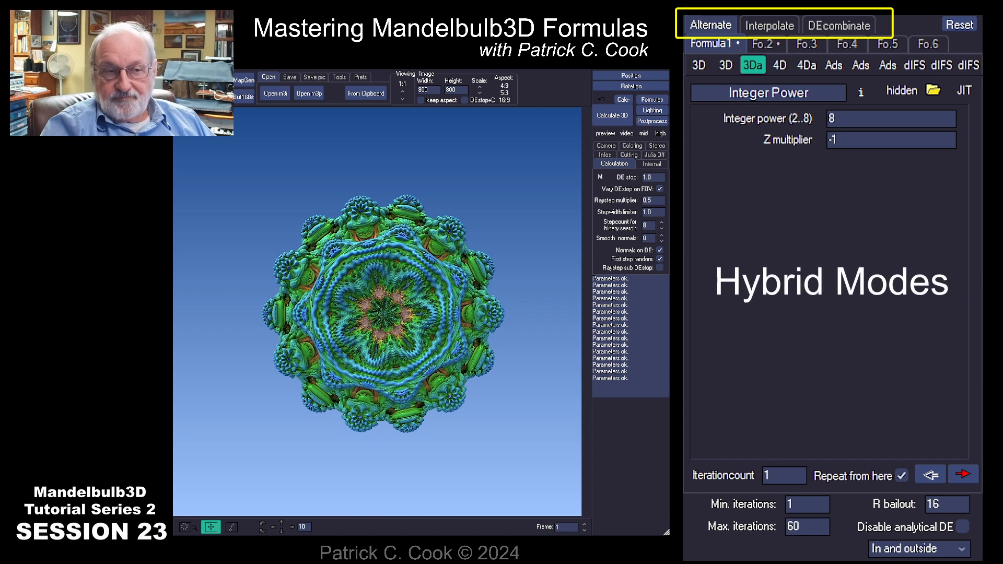
Look through the Interpolate and DEcombinate hybrid modes and return to Alternate mode.
left_click(777, 28)
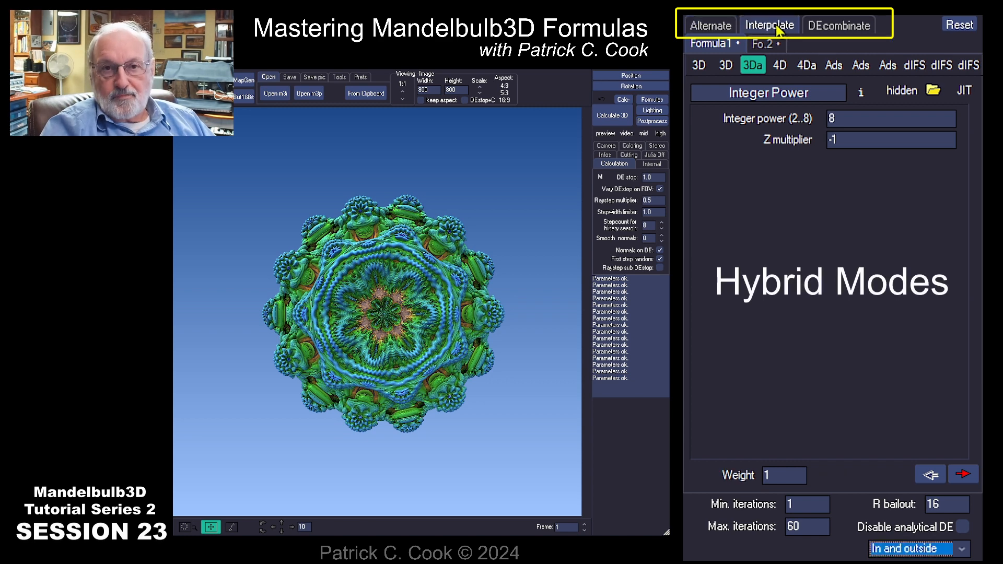
left_click(838, 30)
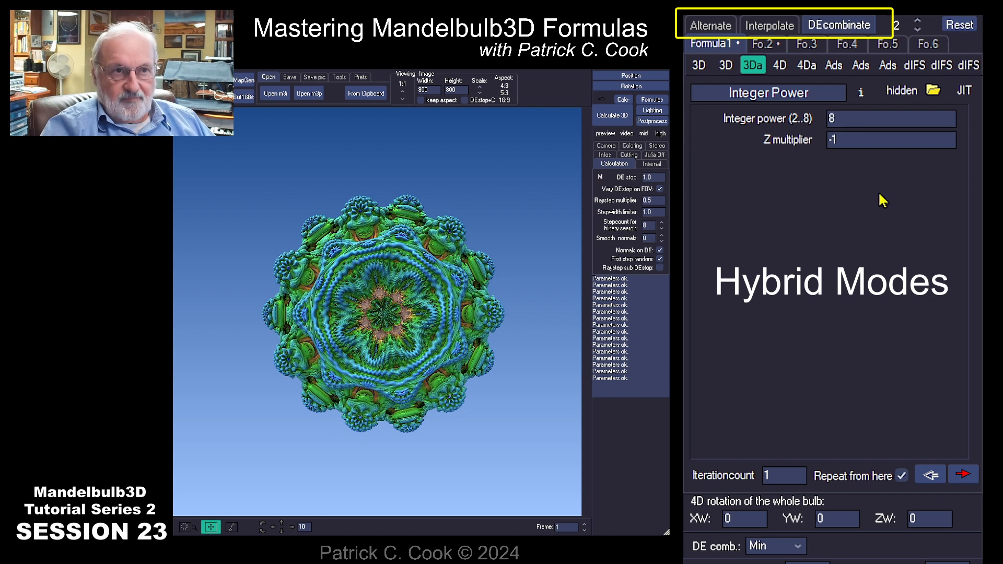
left_click(714, 28)
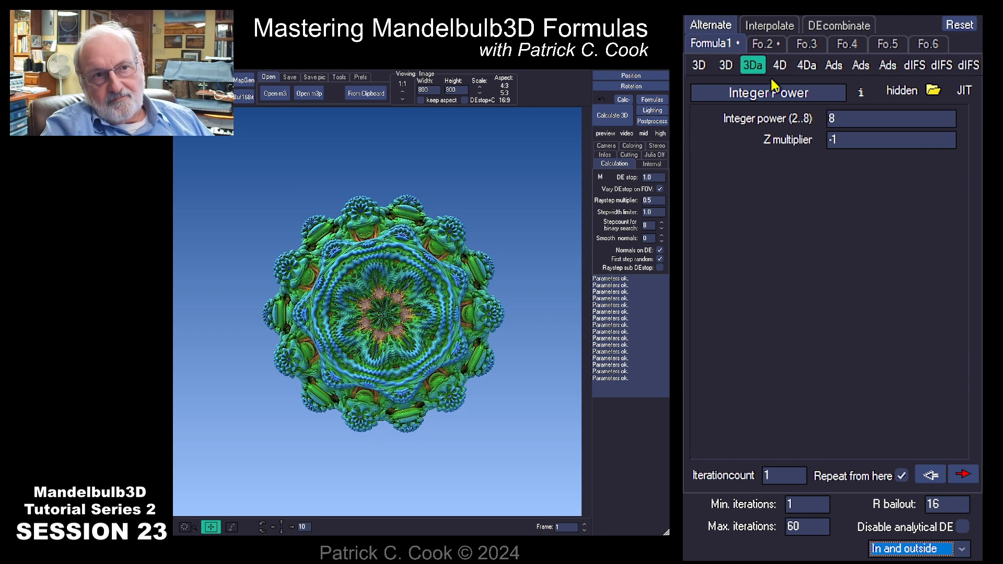
Examine the formulas and parameters in the first three formula slots of the Alternate hybrid.
left_click(714, 44)
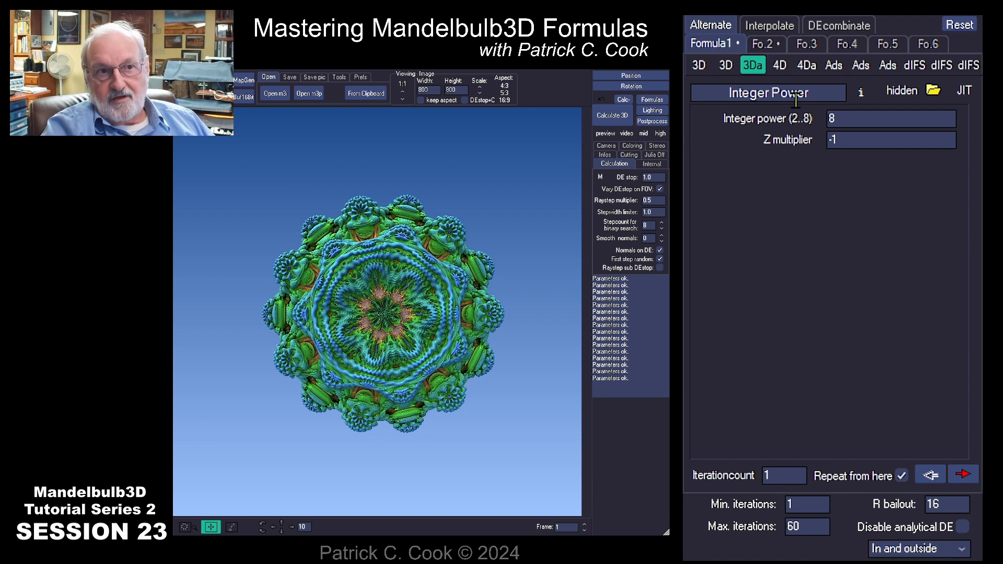
left_click(760, 46)
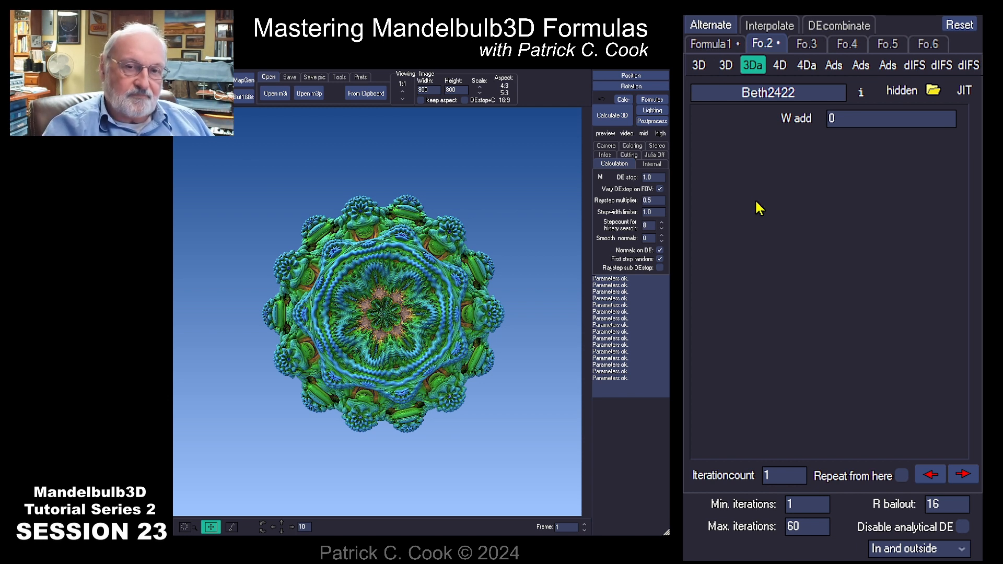
left_click(705, 44)
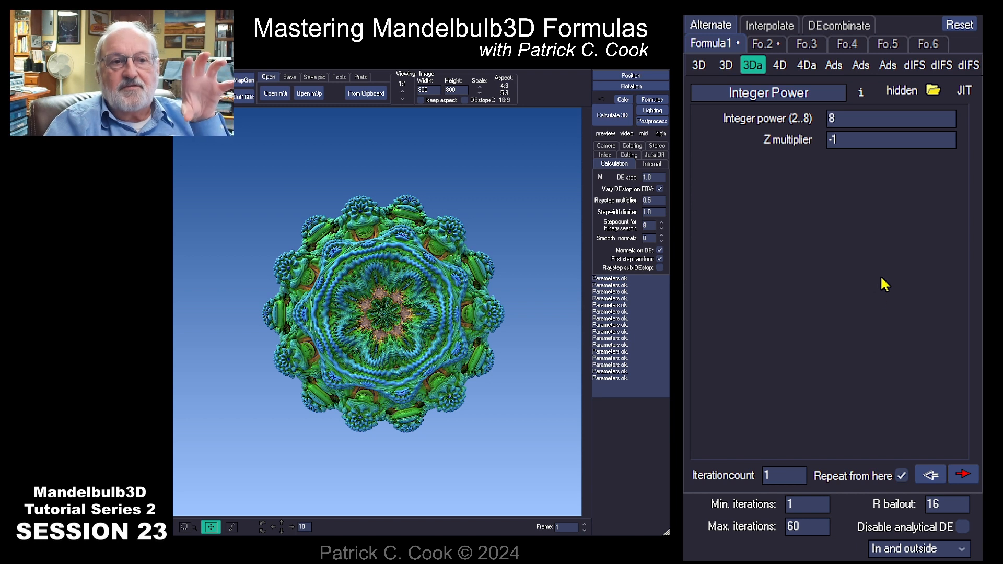
left_click(757, 46)
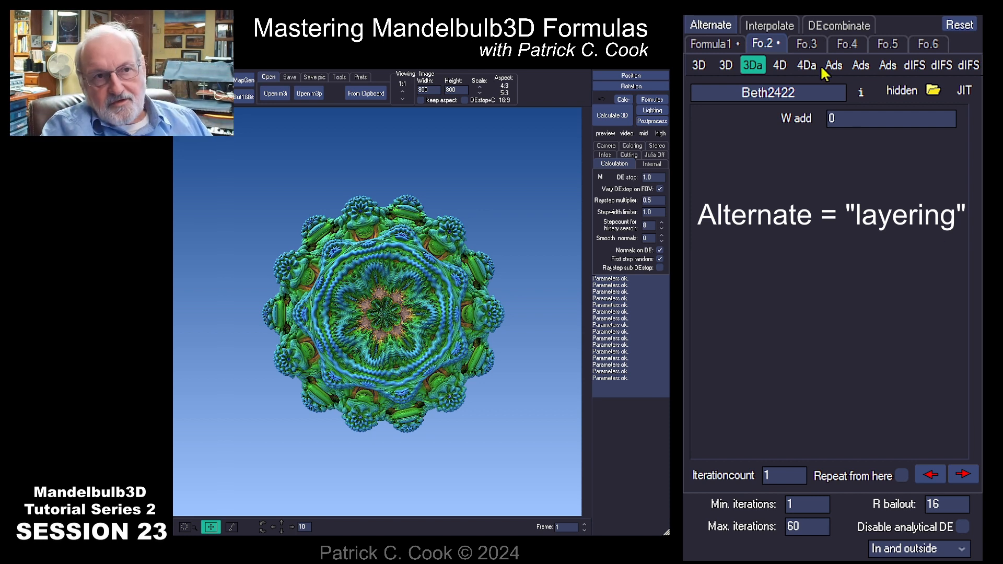
left_click(702, 46)
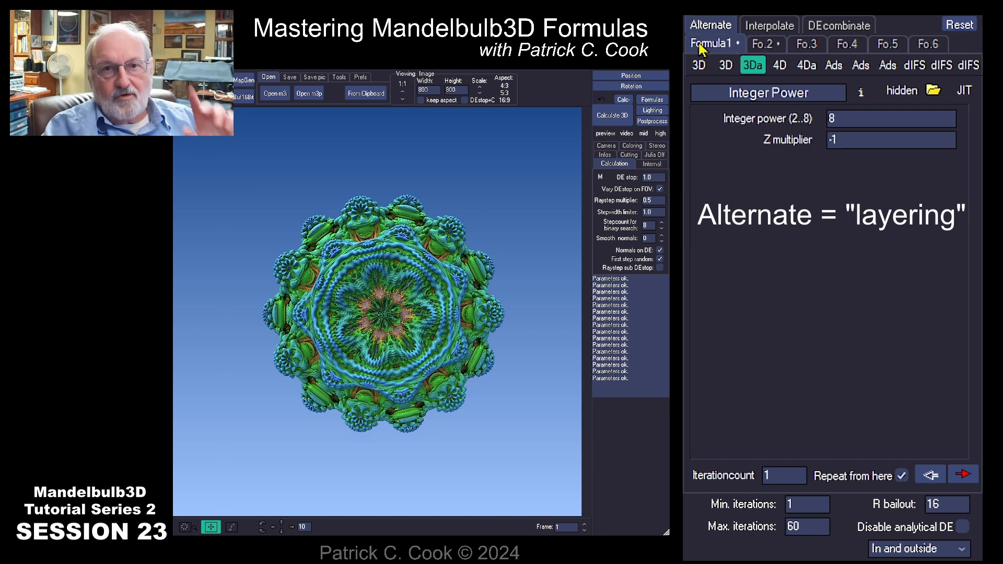
left_click(759, 46)
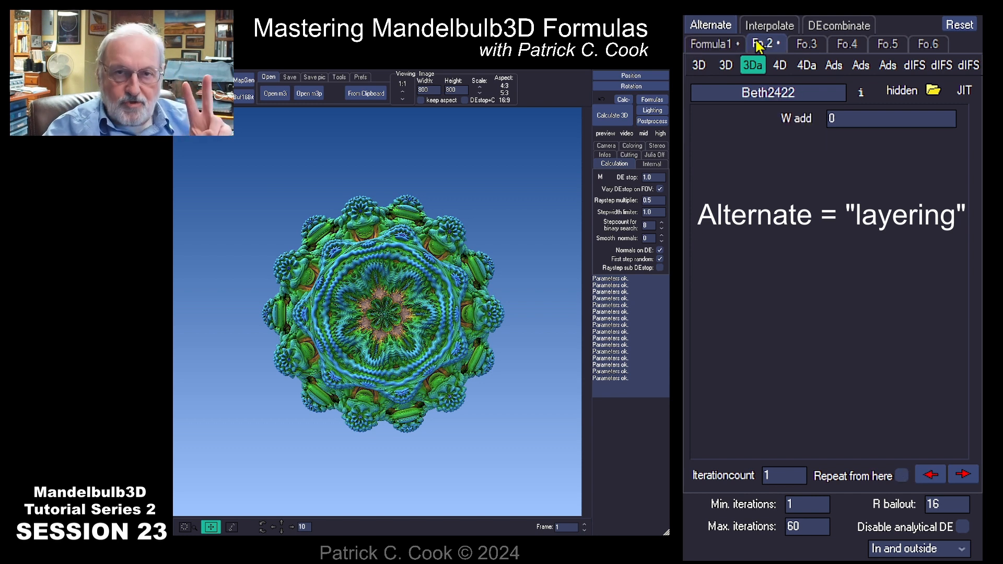
left_click(806, 45)
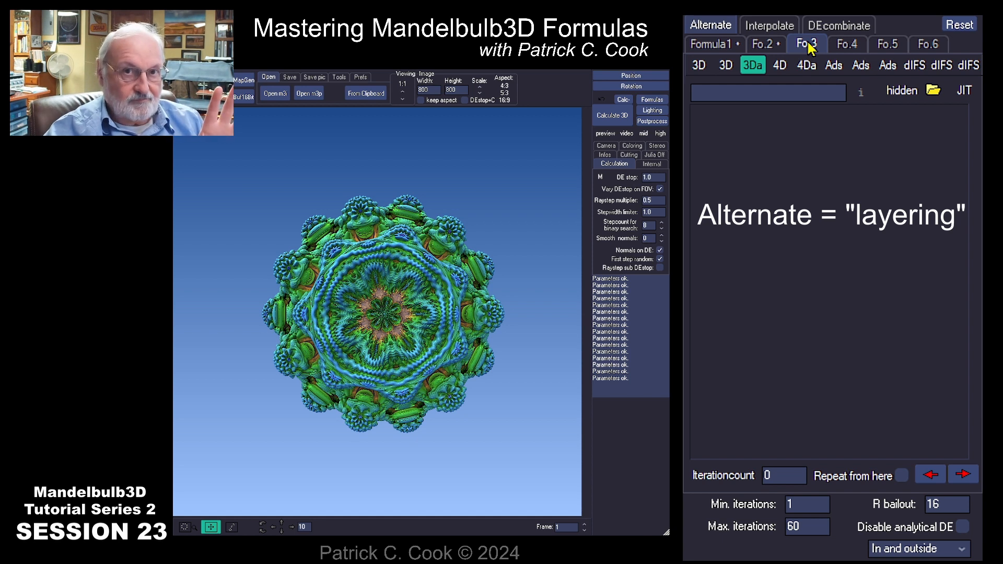
left_click(708, 45)
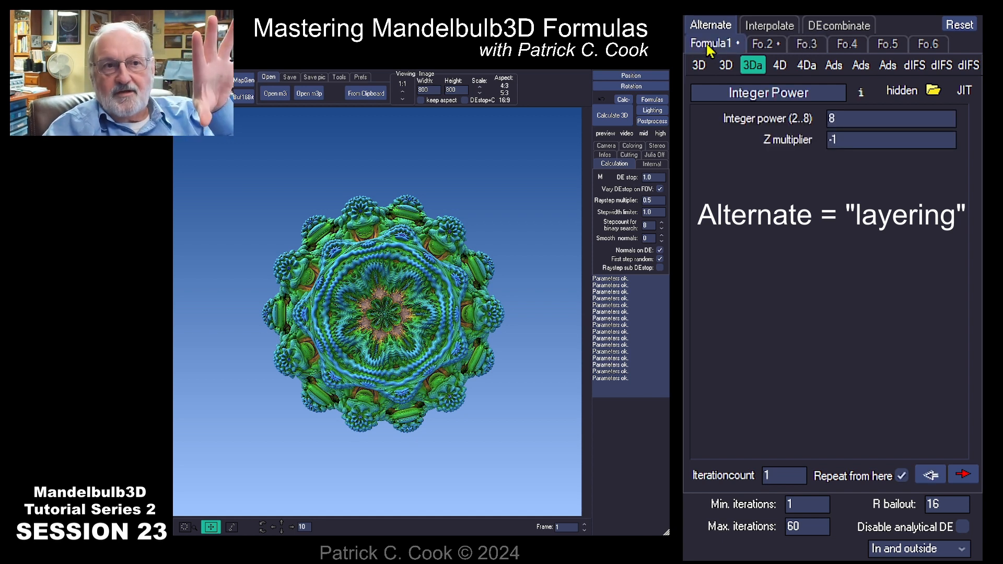
left_click(760, 46)
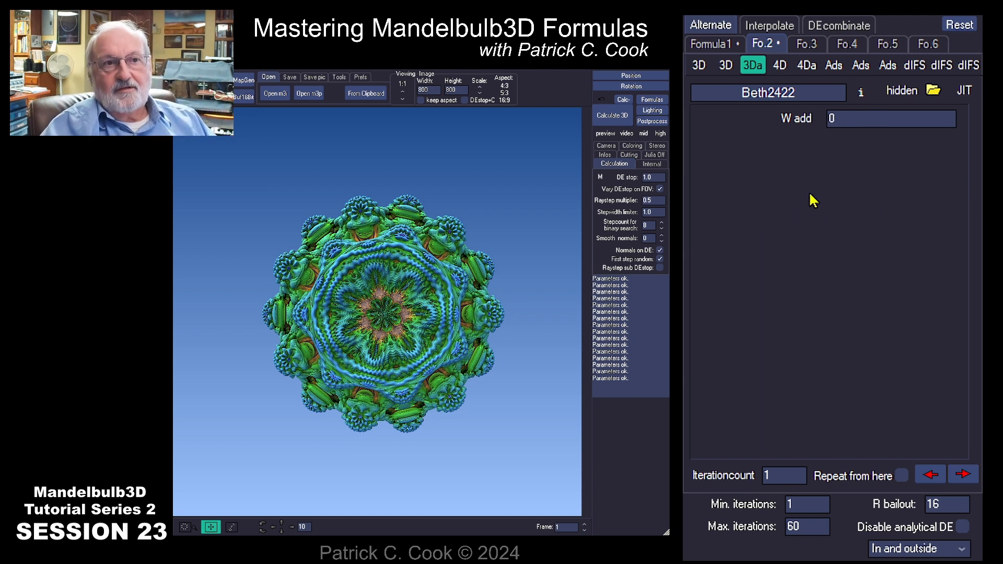
left_click(710, 44)
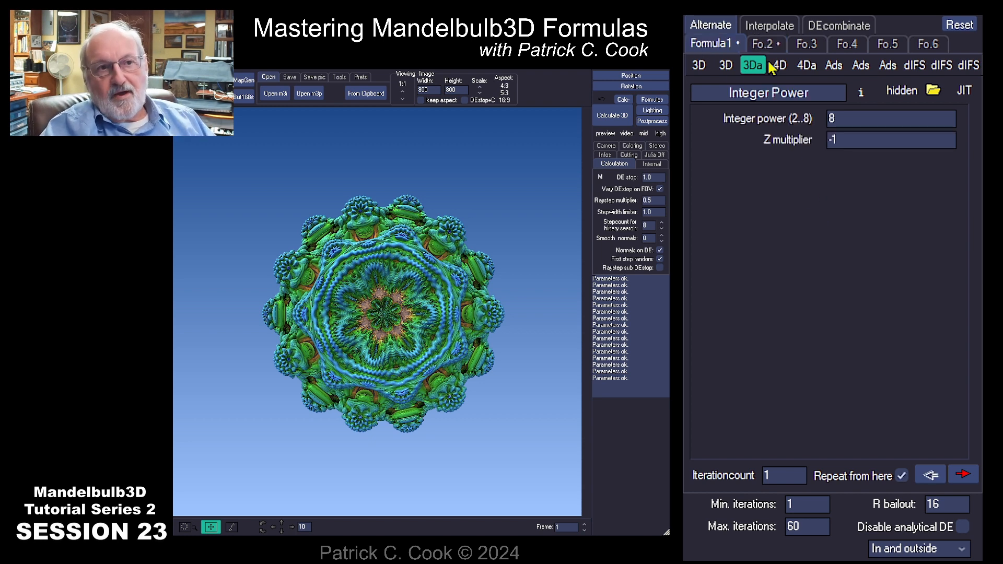
Check the iteration counts of the Beth2422 and Integer Power formulas and calculate the combined hybrid in 3D.
left_click(760, 44)
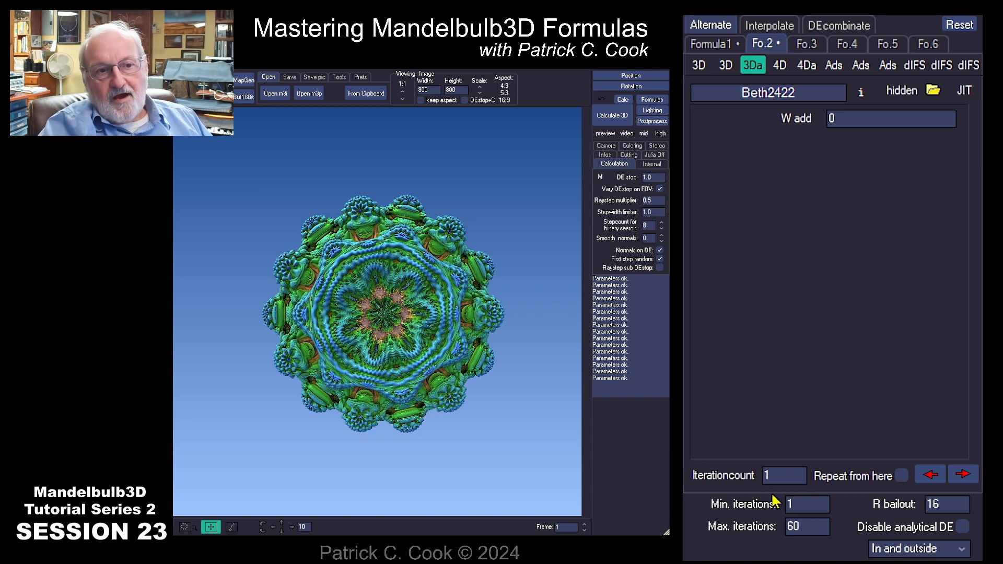
double_click(770, 474)
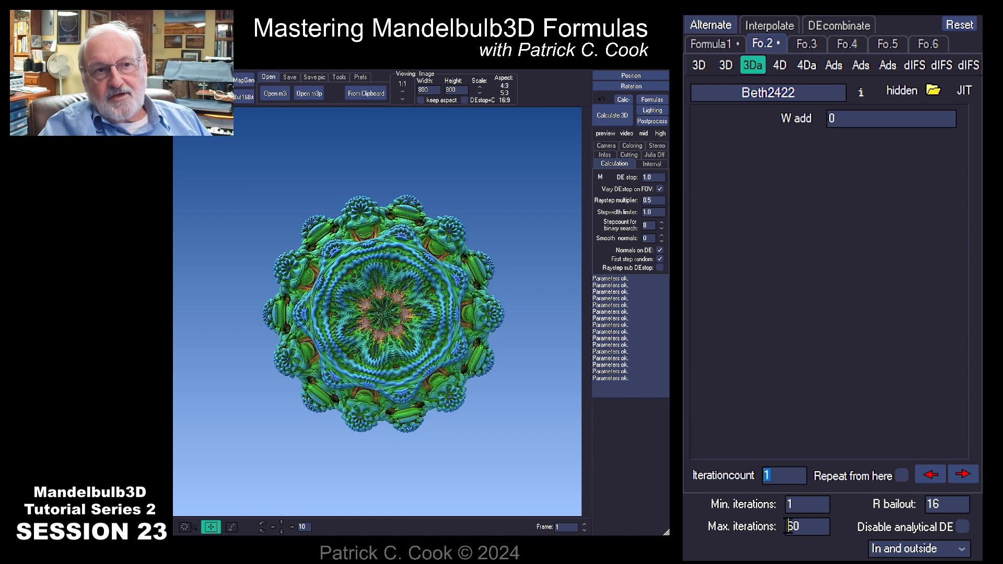
left_click(711, 44)
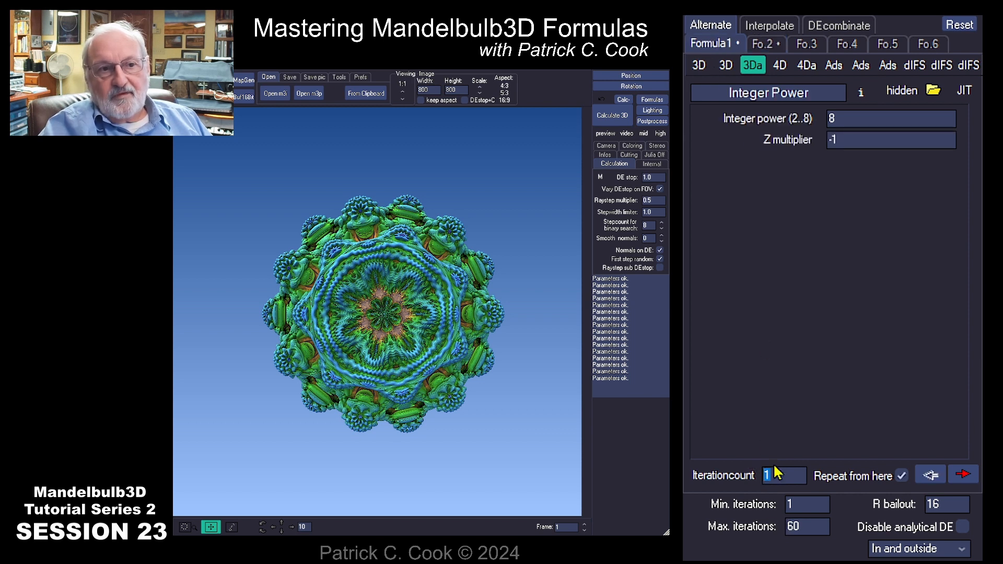
double_click(777, 476)
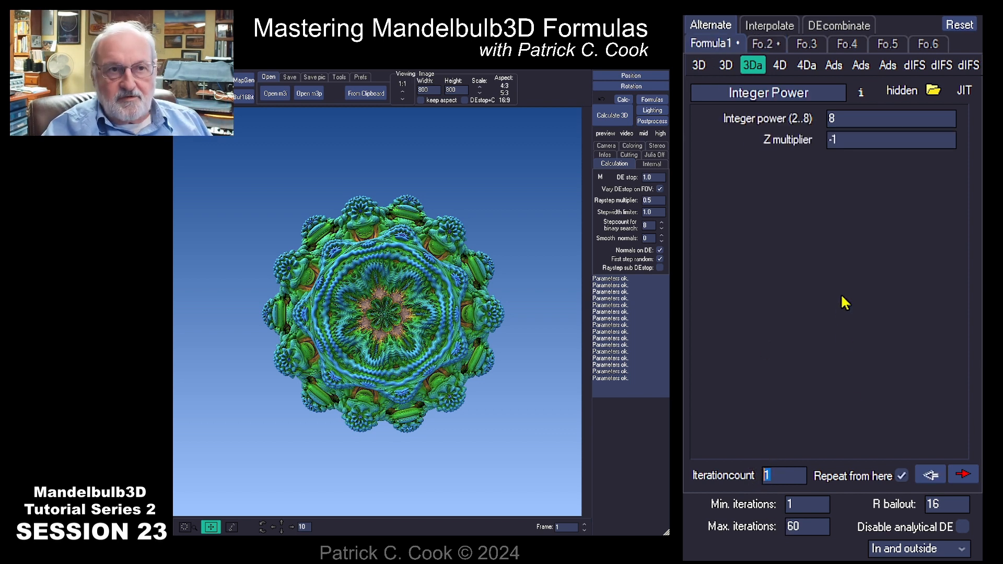
left_click(612, 116)
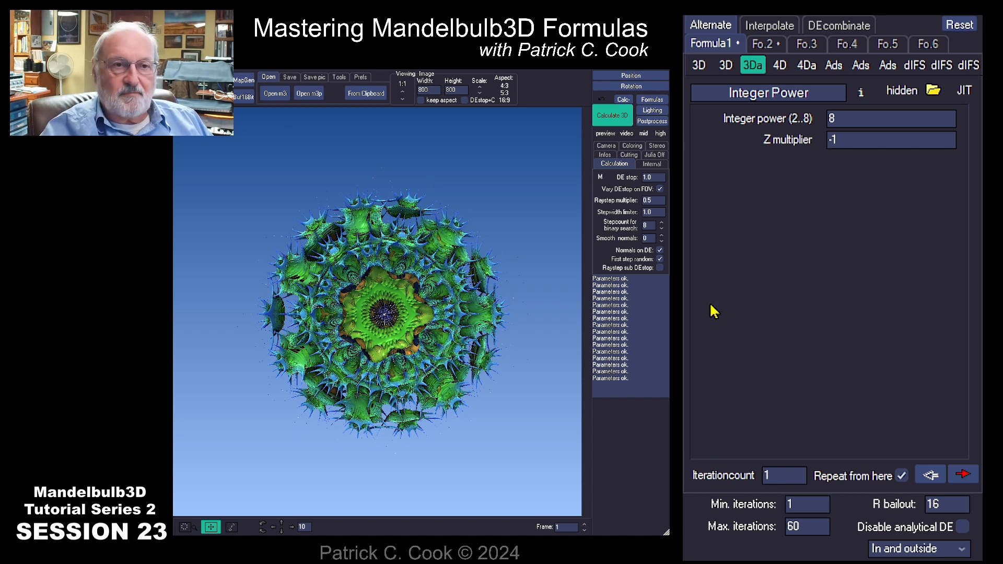
Set the iteration count of the second formula, Beth2422, to 0 and recalculate the 3D image.
left_click(763, 44)
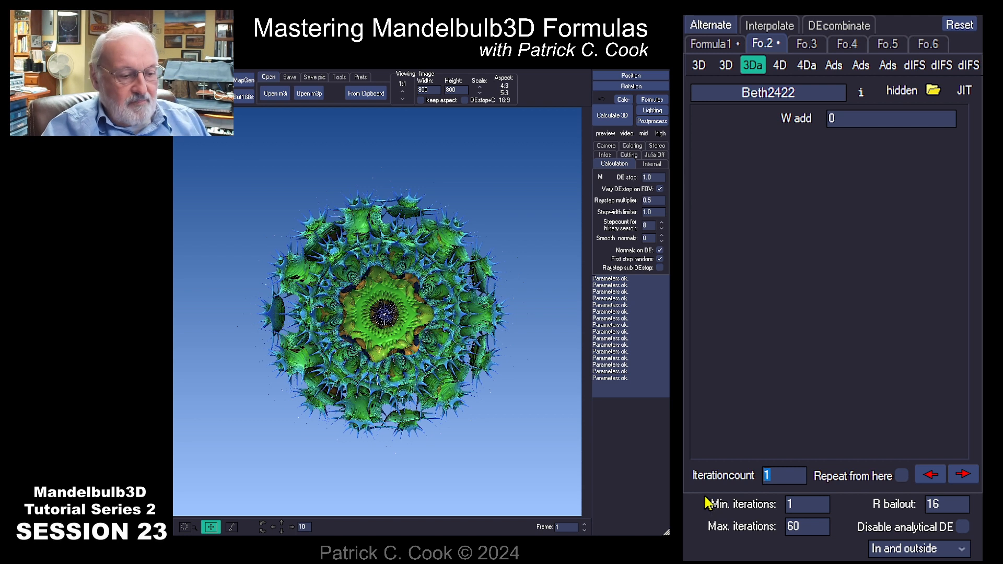
type("0")
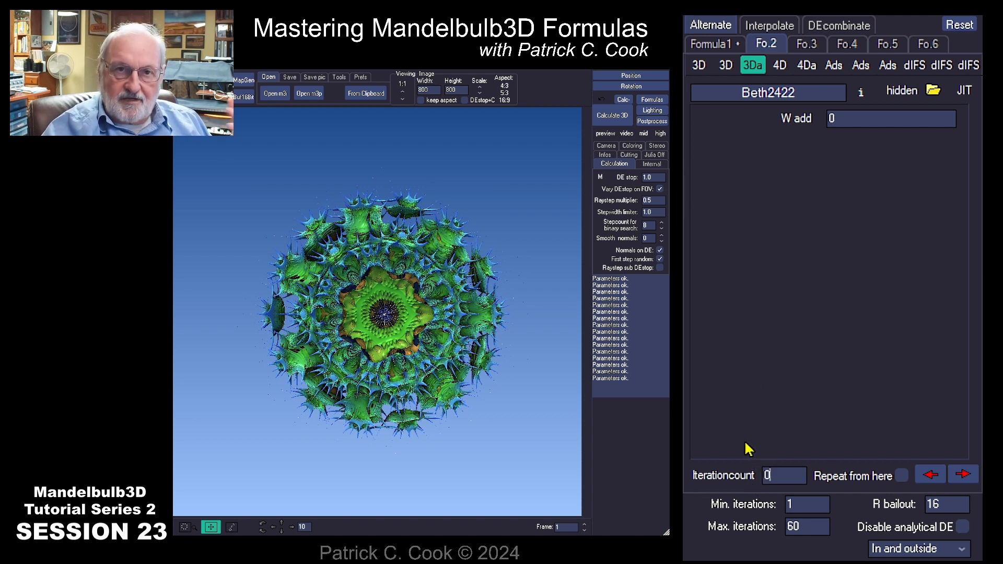
left_click(614, 120)
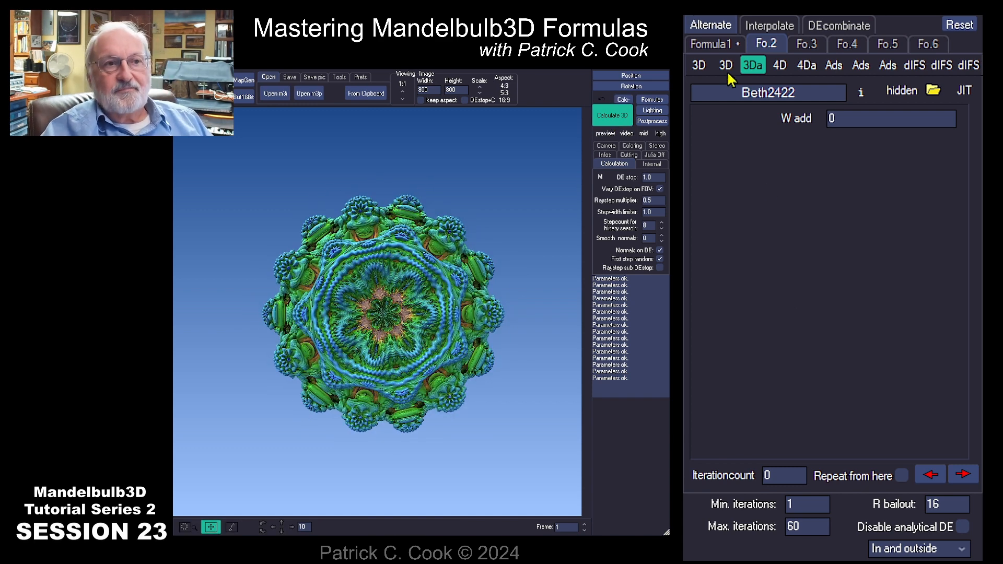
Set the iteration count of the first formula, Integer Power, to 0.
left_click(713, 46)
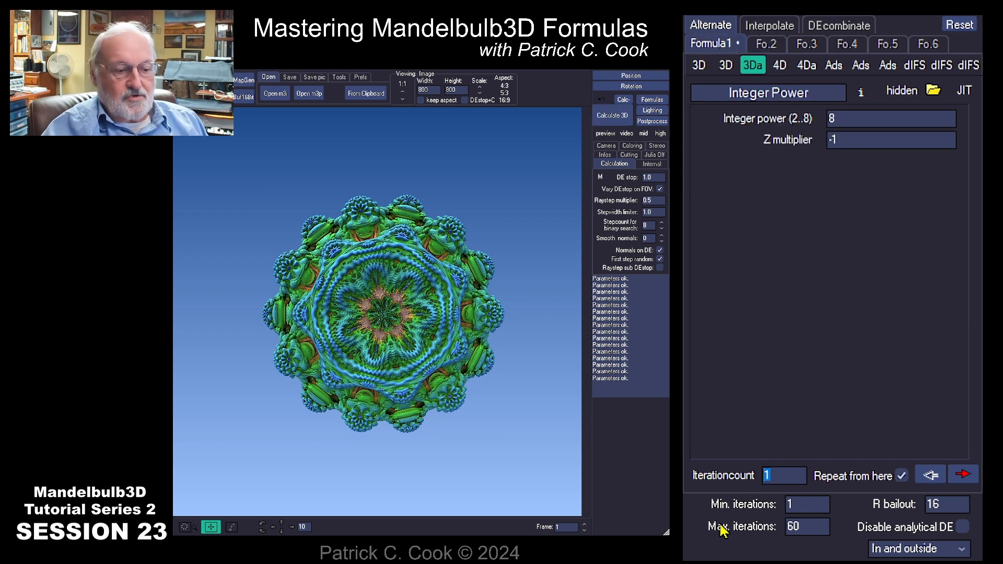
type("0")
left_click(798, 90)
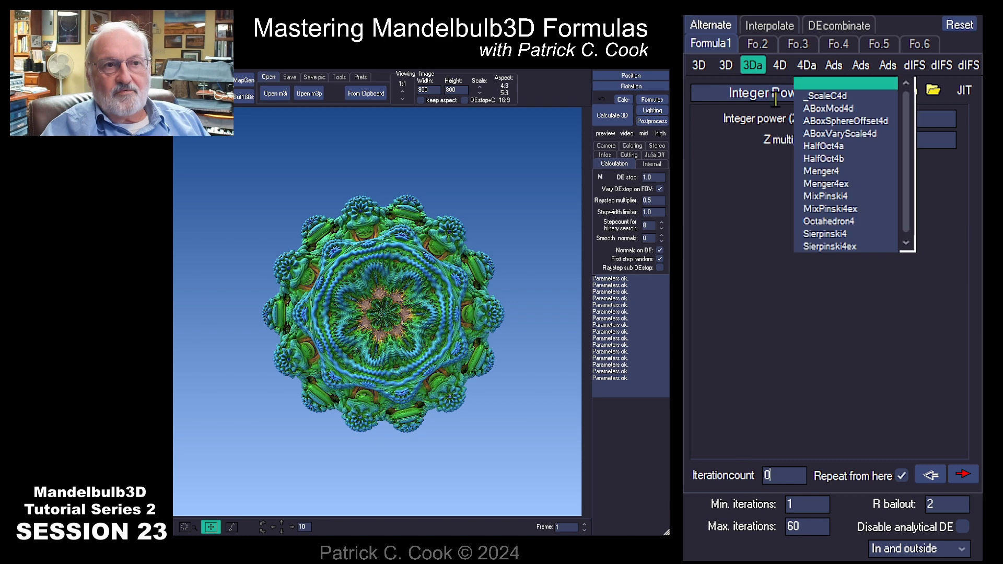
left_click(832, 260)
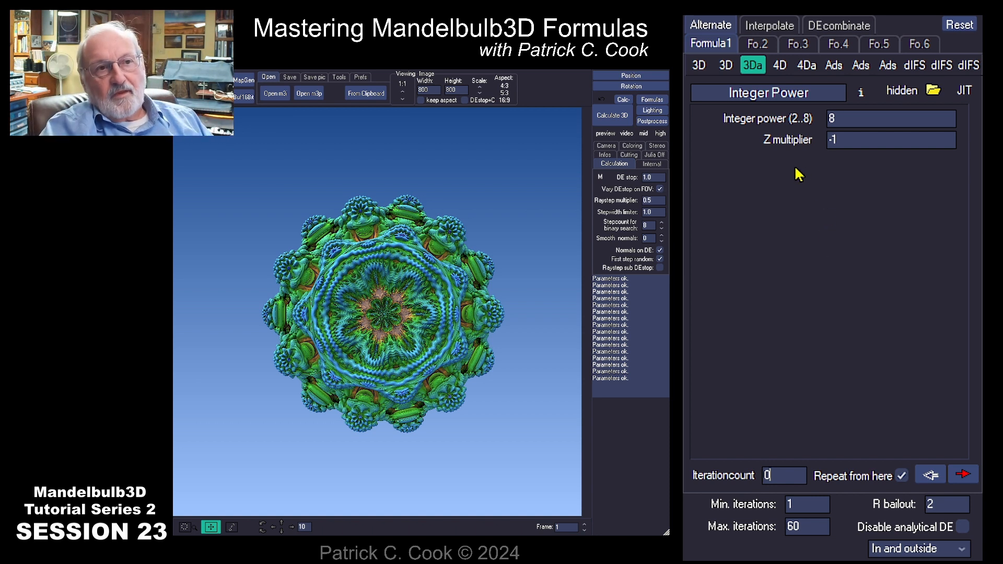
Set the iteration count of the Beth2422 formula to 1 and recalculate the 3D image.
left_click(756, 50)
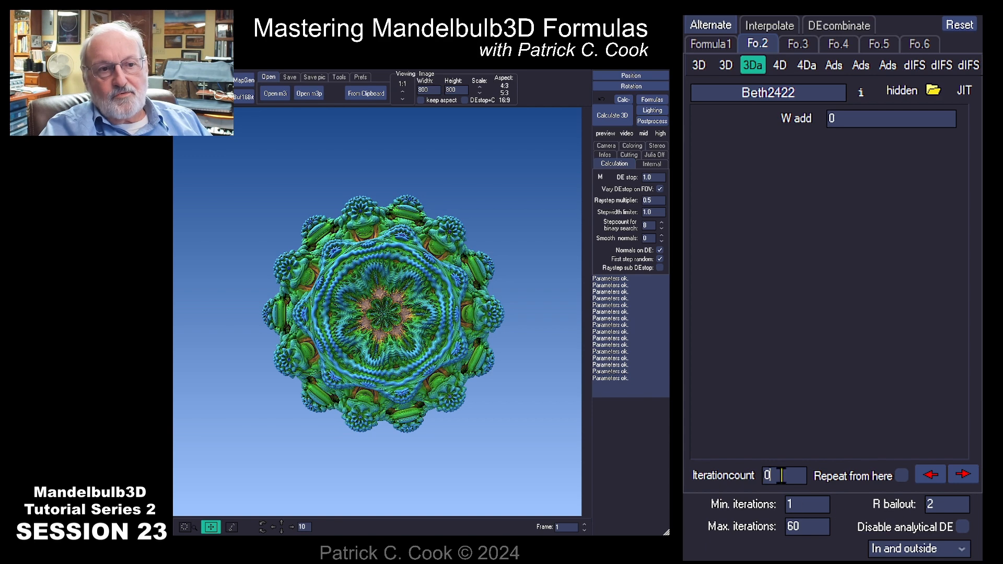
left_click_drag(779, 476, 755, 477)
type("1")
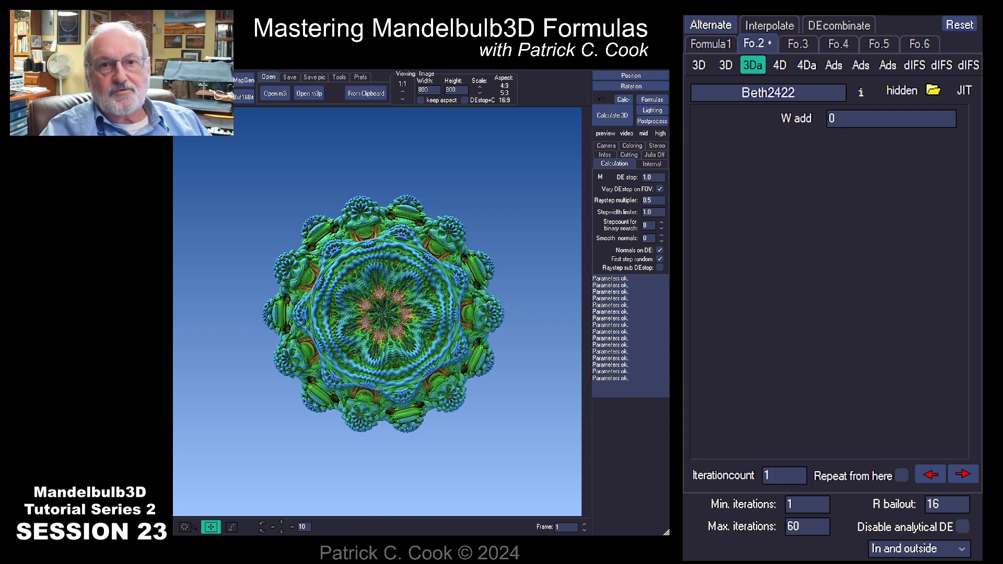
left_click(608, 116)
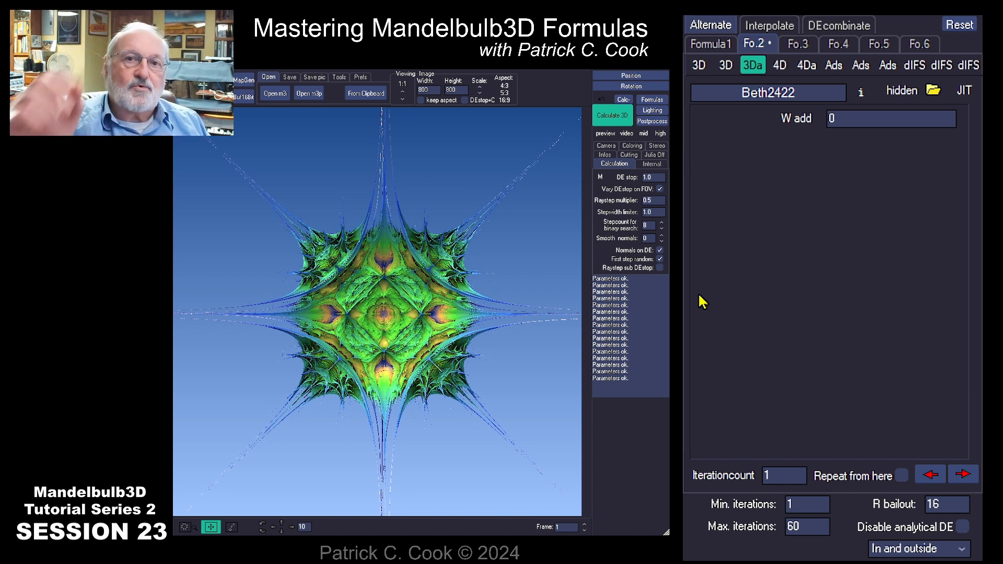
left_click(901, 475)
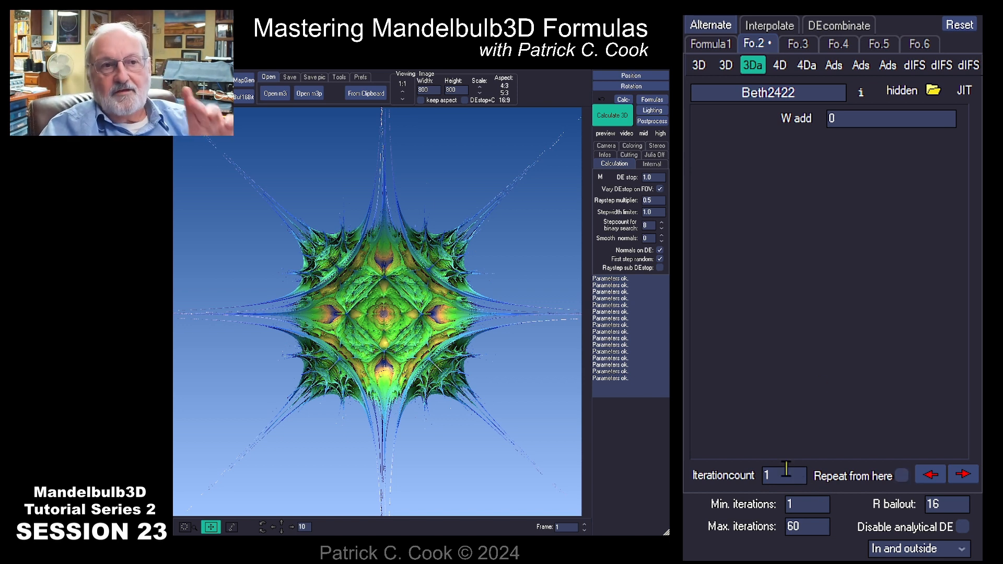
left_click(755, 69)
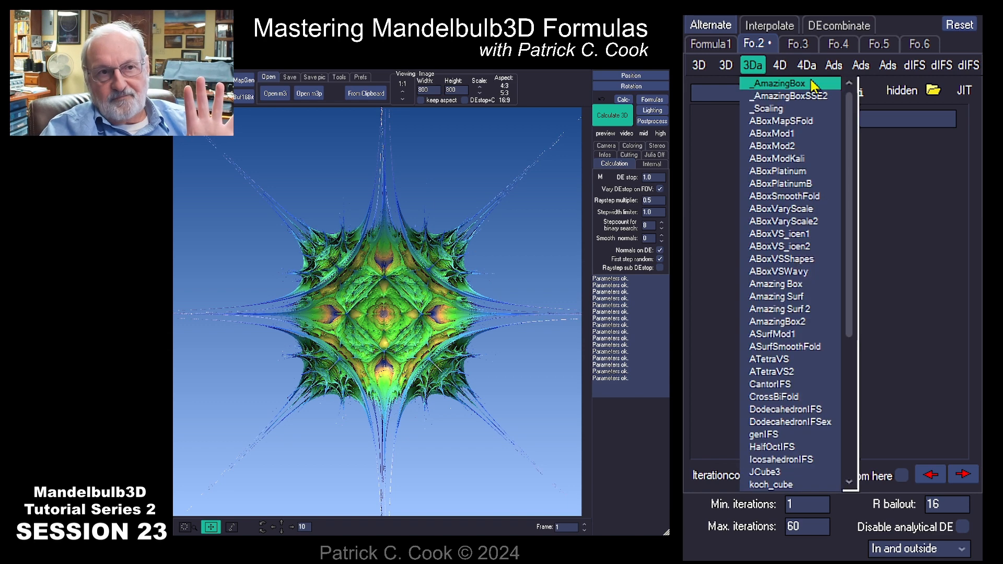
left_click(757, 46)
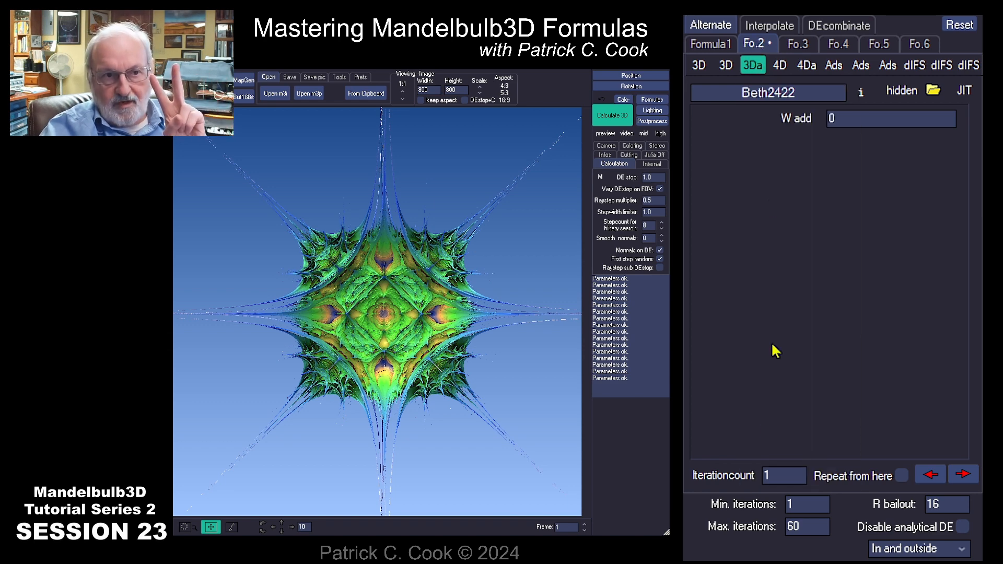
Set the iteration count of the second formula, Beth2422, to 0 after checking the Integer Power iteration count.
double_click(766, 475)
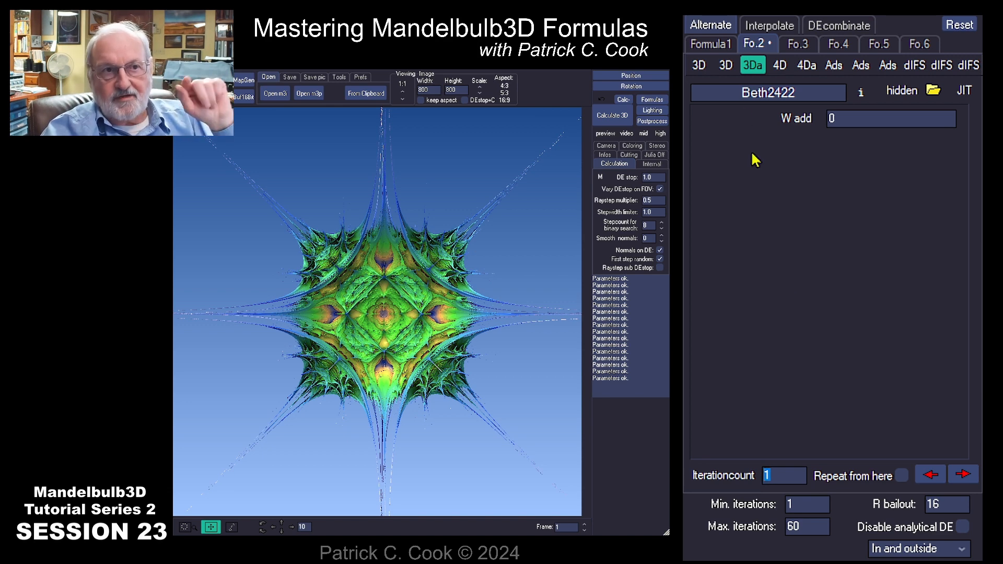
left_click(712, 45)
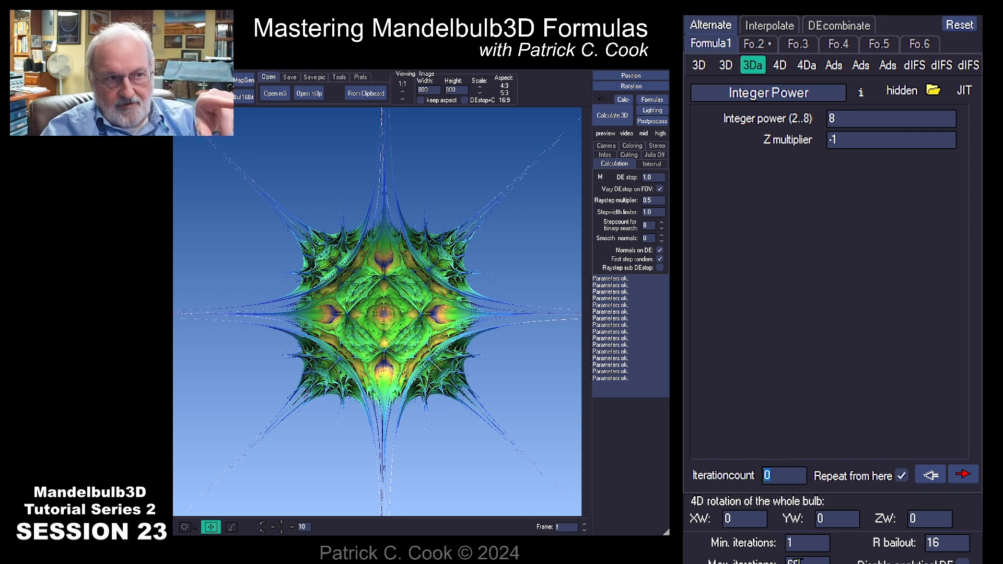
left_click(756, 44)
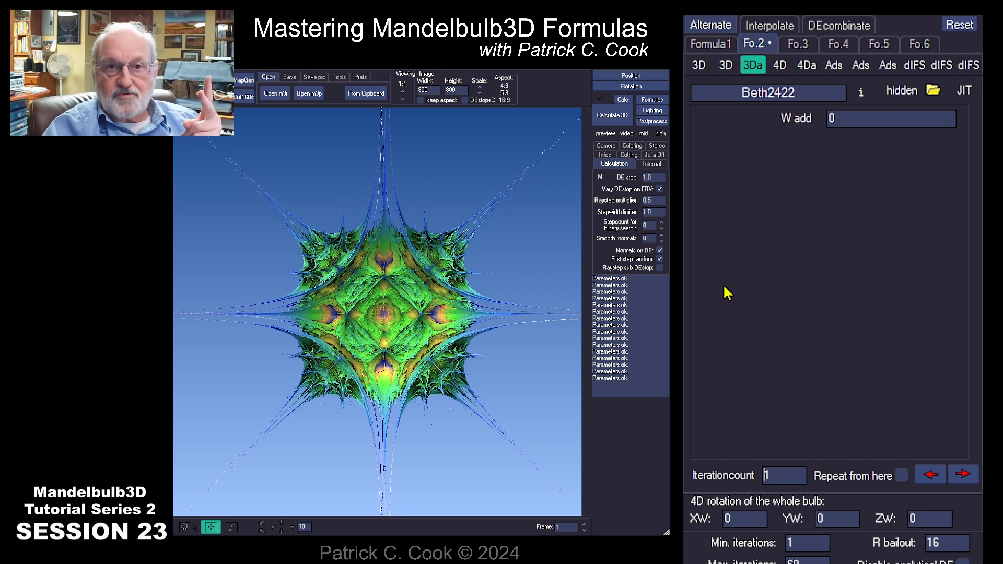
double_click(773, 475)
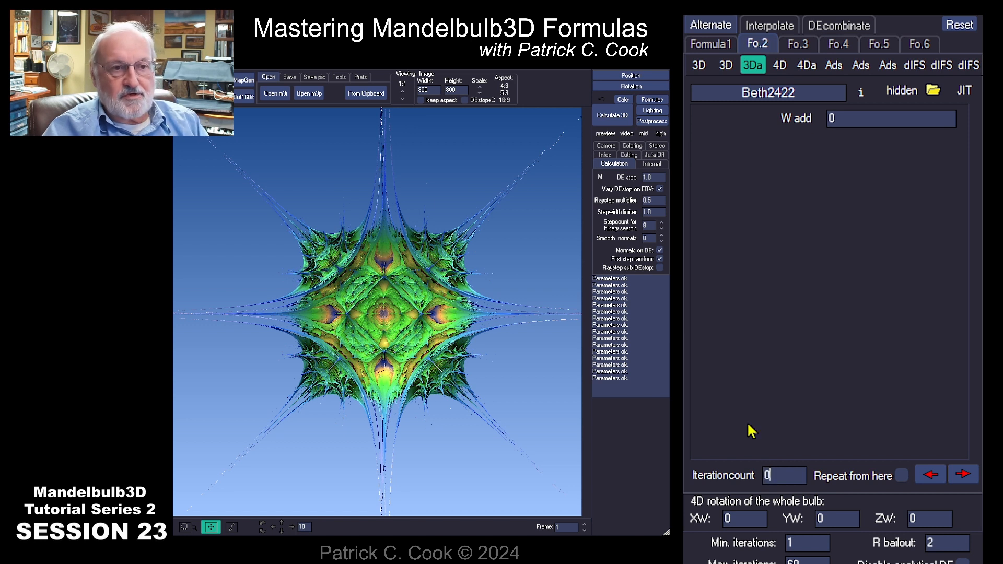
Set the iteration count of the first formula, Integer Power, to 1 and recalculate the 3D image.
left_click(707, 44)
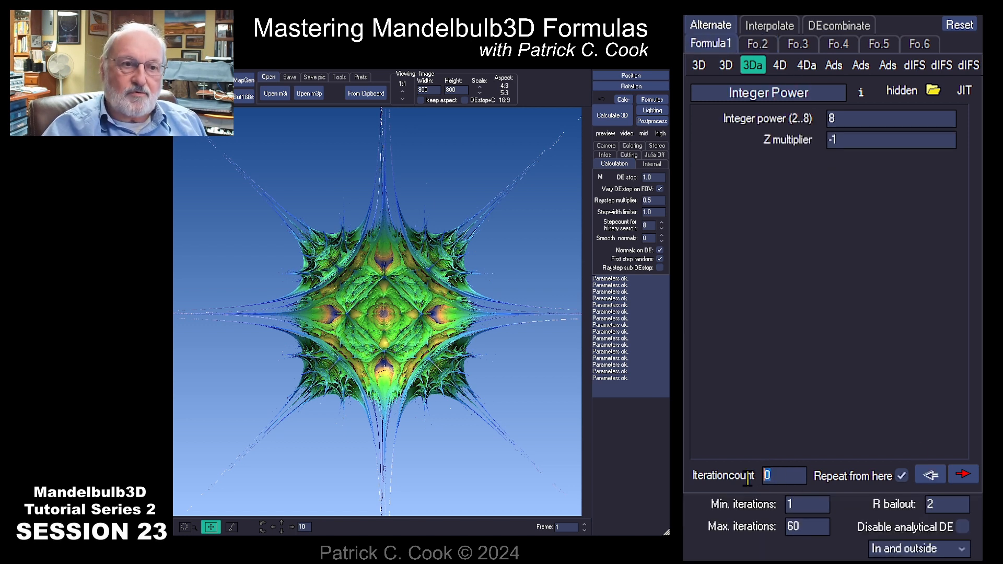
key("BackSpace")
type("1")
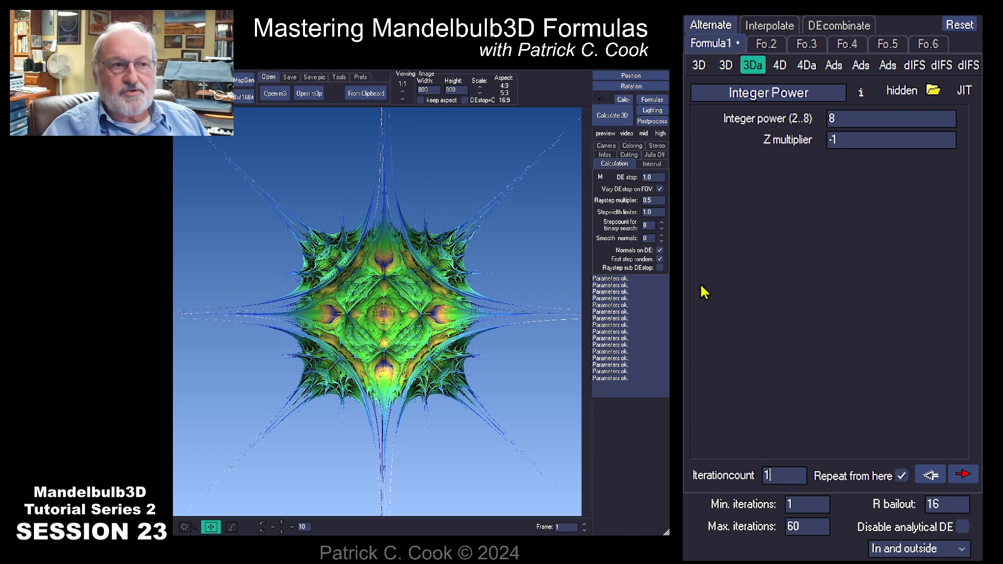
left_click(604, 116)
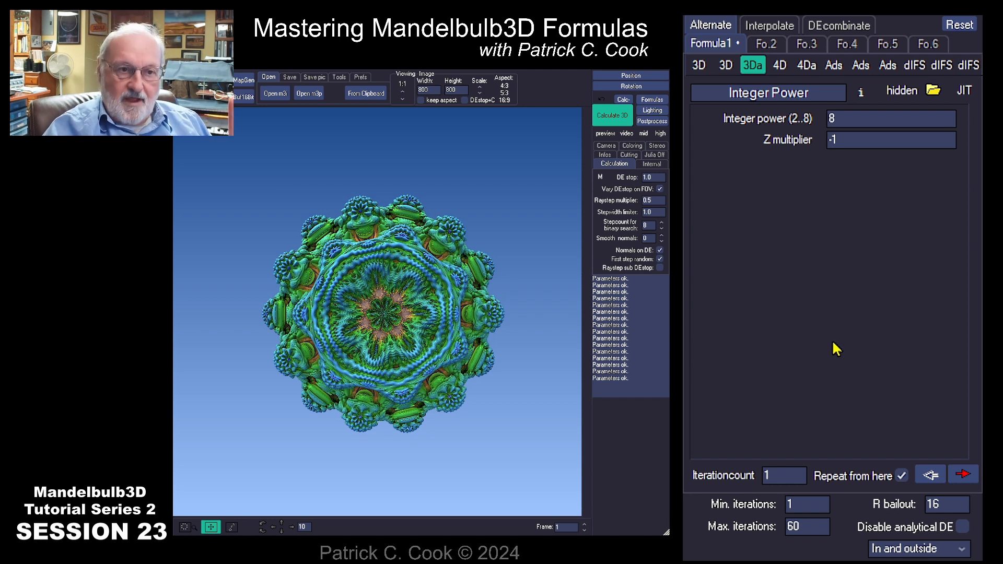
Restore the Beth2422 iteration count to 1 and calculate the layered two-formula hybrid in 3D.
left_click(765, 46)
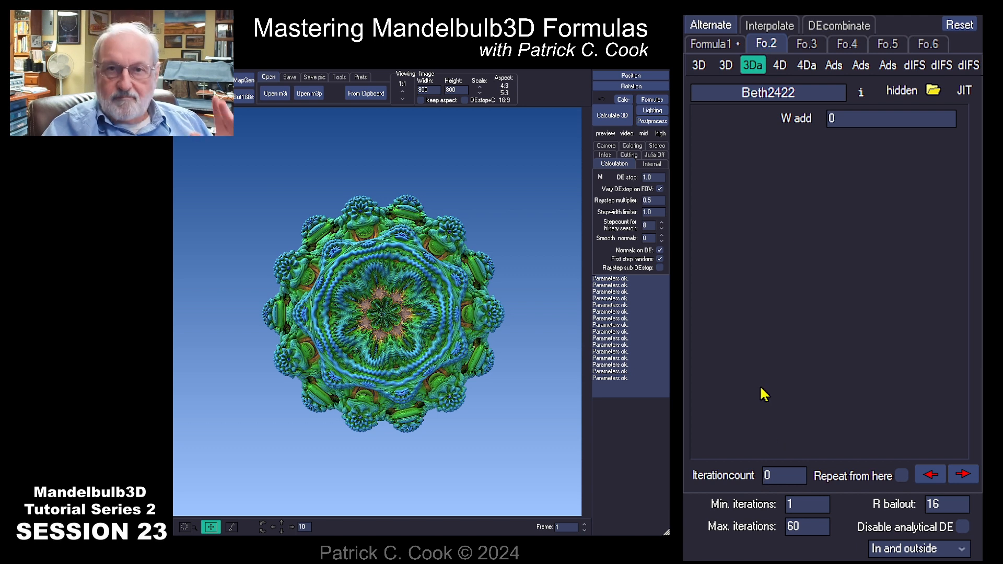
double_click(775, 475)
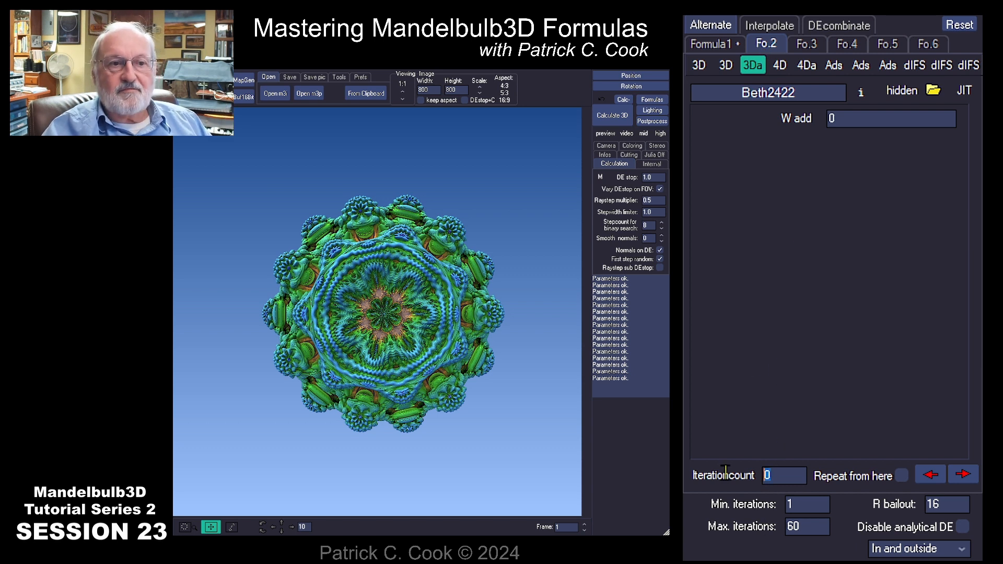
type("1")
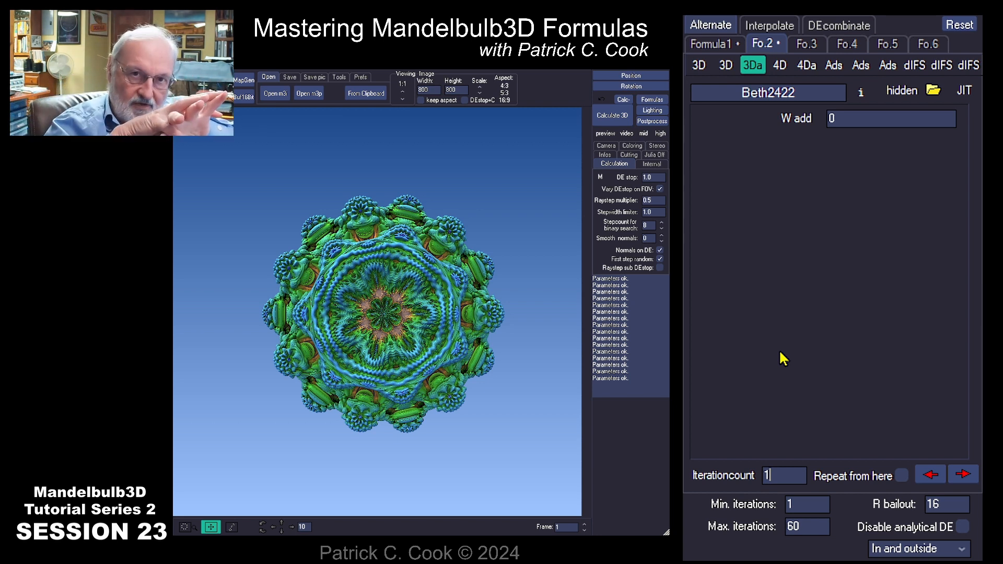
left_click(619, 126)
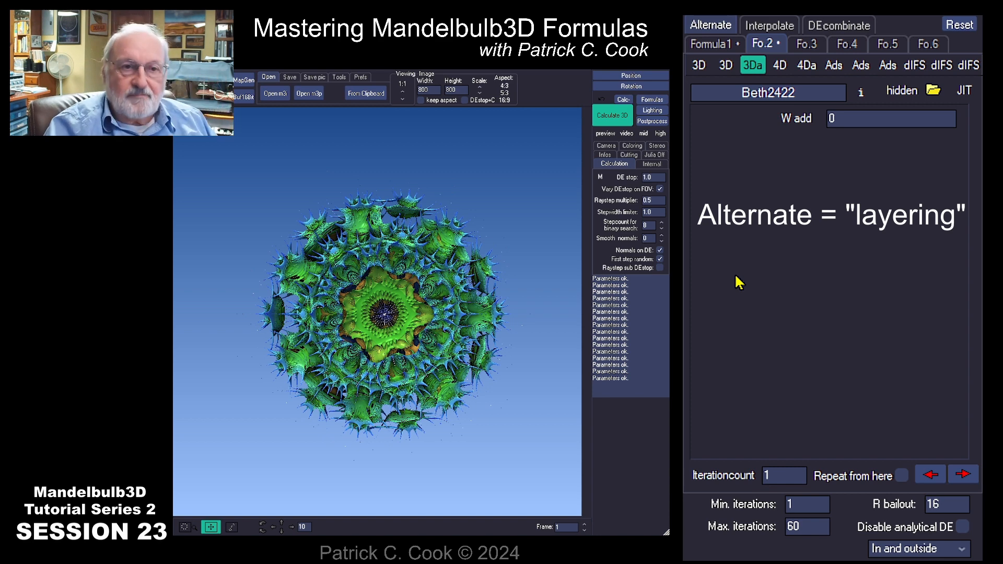
Load the Kalisets1 formula into the third formula slot and recalculate the 3D image.
left_click(800, 46)
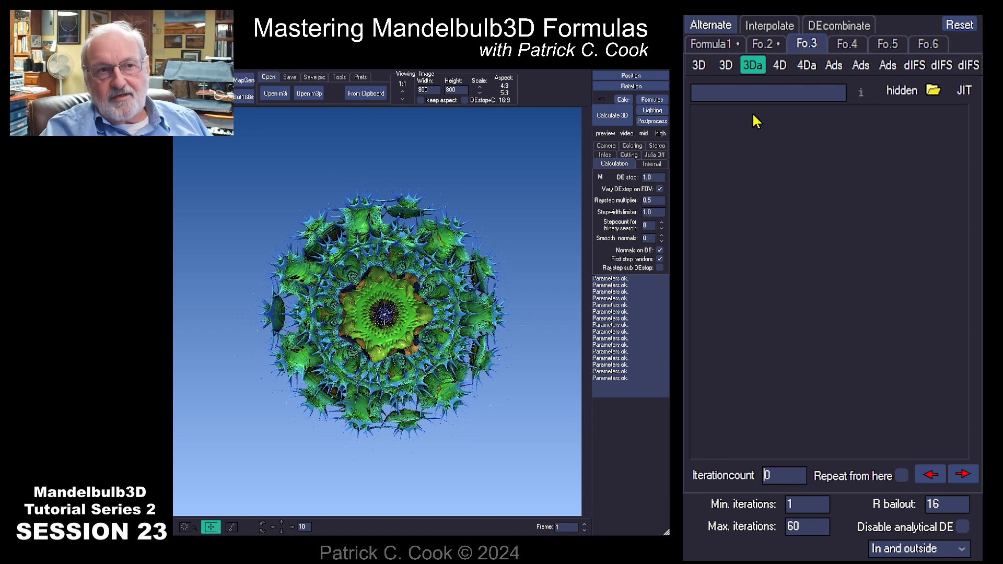
left_click(726, 66)
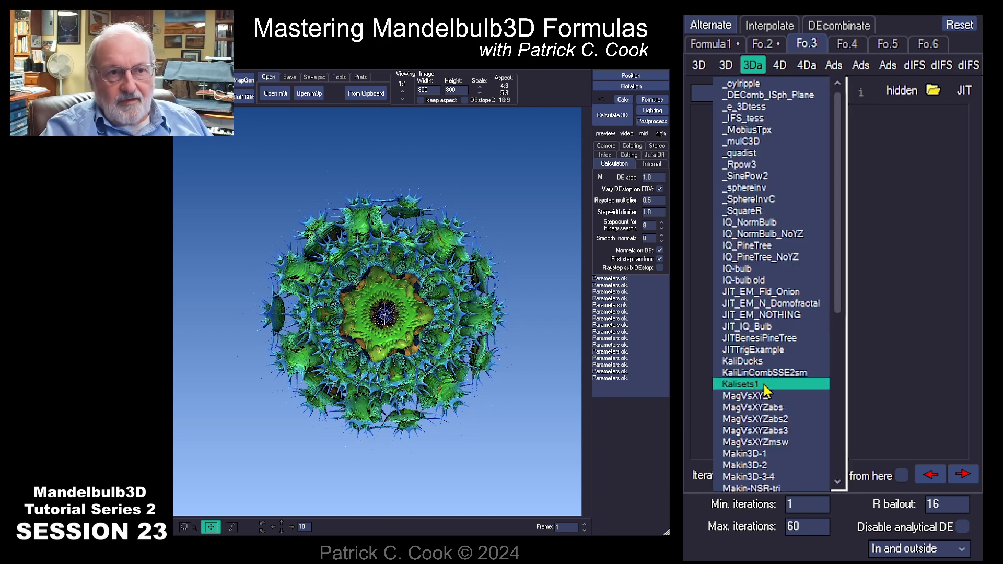
left_click(756, 386)
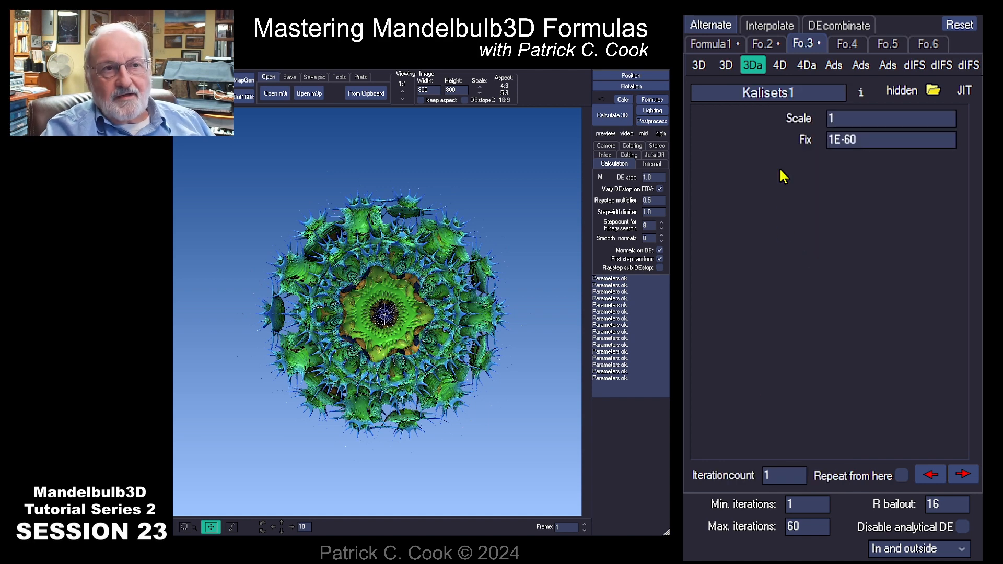
left_click(615, 116)
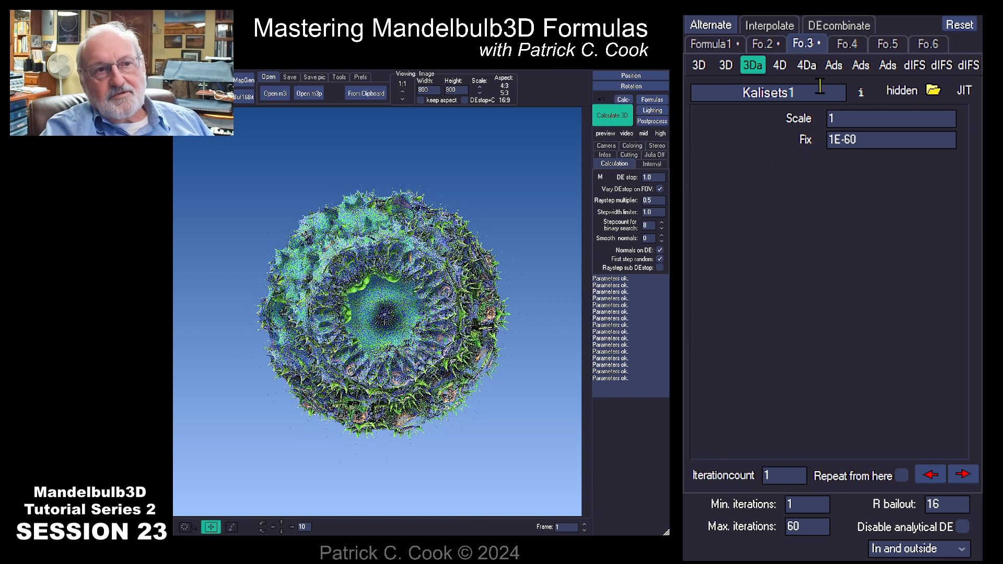
Load the 3D formula BT1Pine into the fourth formula slot and recalculate the 3D image.
left_click(842, 45)
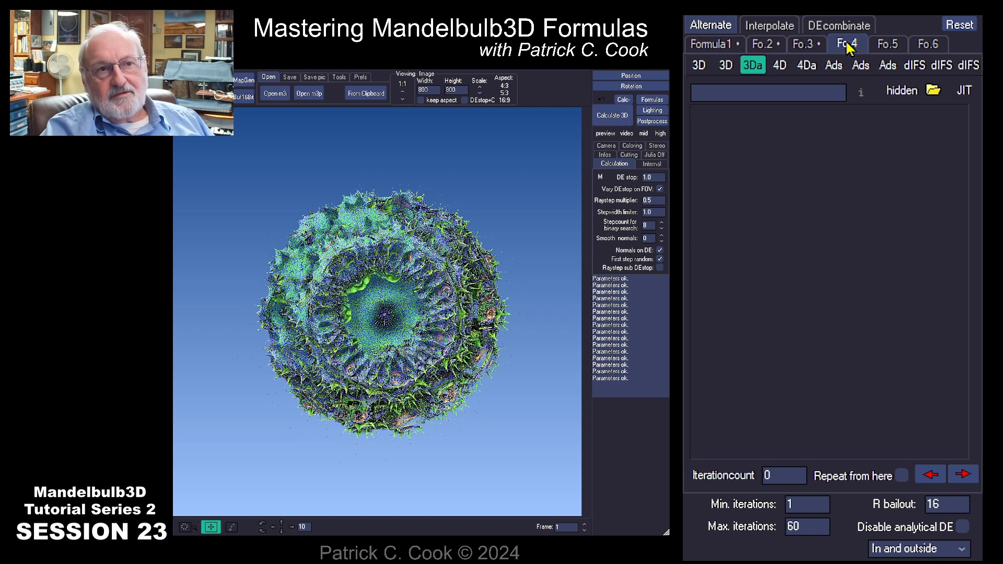
left_click(703, 86)
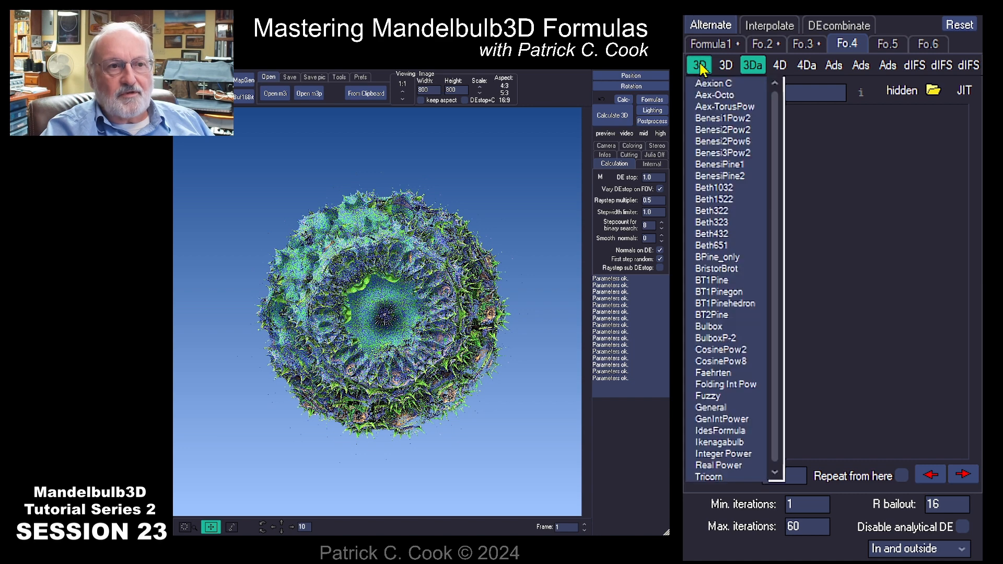
left_click(715, 280)
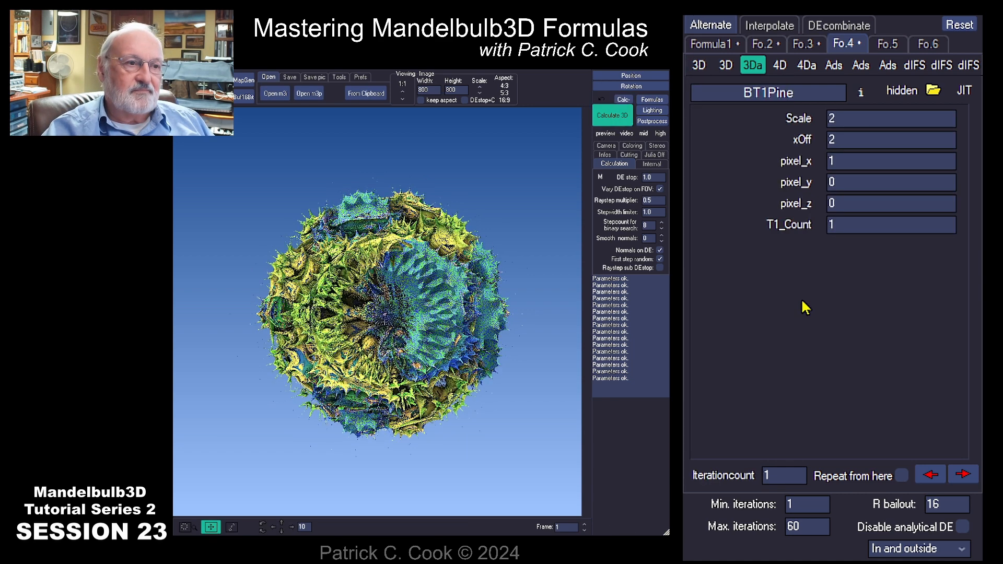
Load the 4Da formula Sierpinski4 into the fifth formula slot and recalculate the 3D image.
left_click(882, 47)
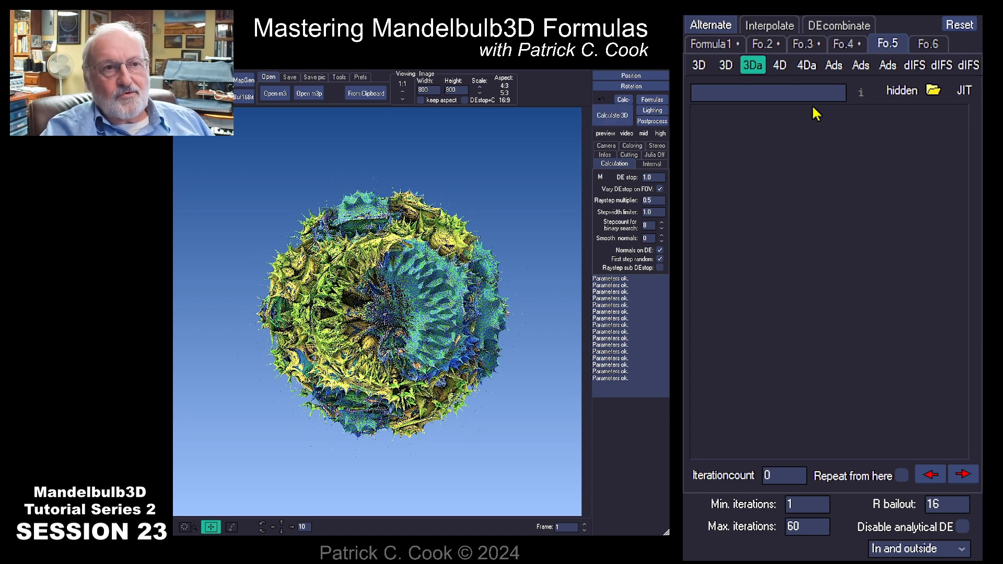
left_click(816, 67)
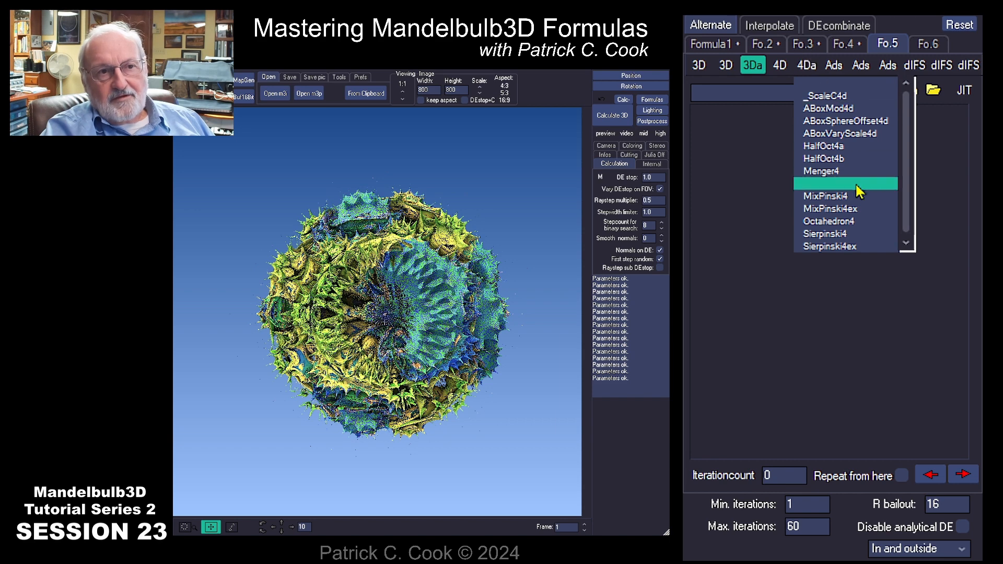
left_click(859, 234)
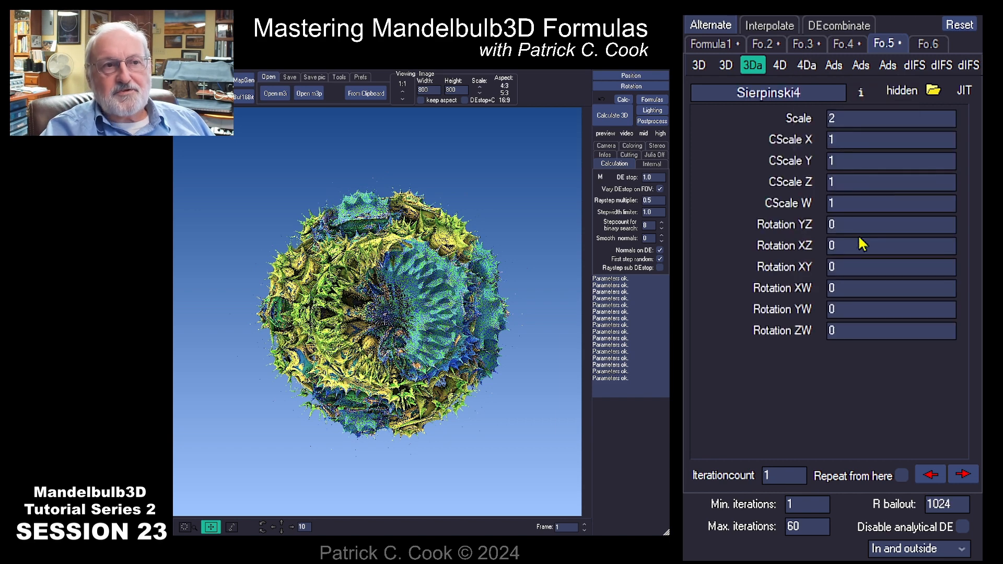
left_click(616, 118)
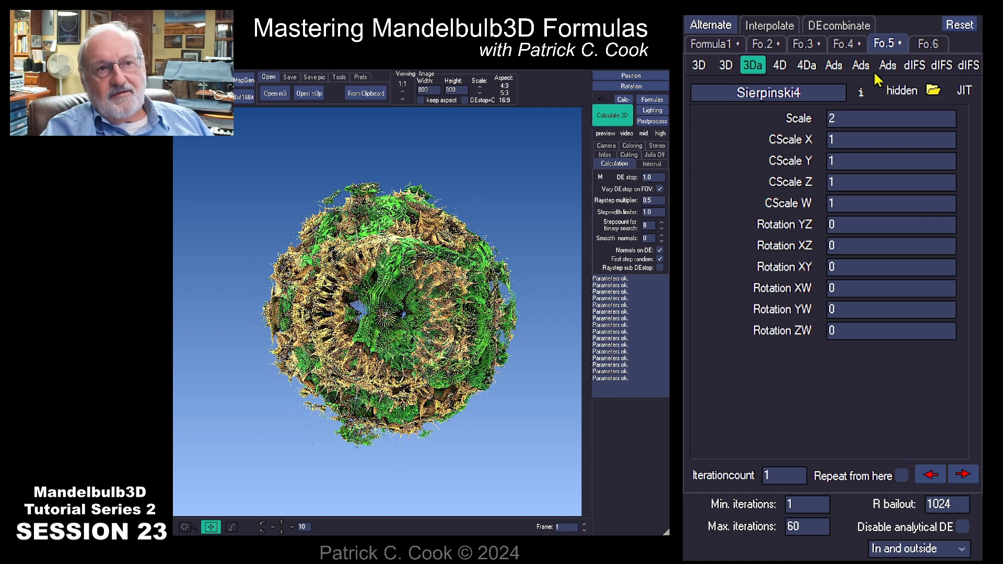
Load the 3Da formula ASurfMod1 into the sixth formula slot and recalculate the 3D image.
left_click(925, 44)
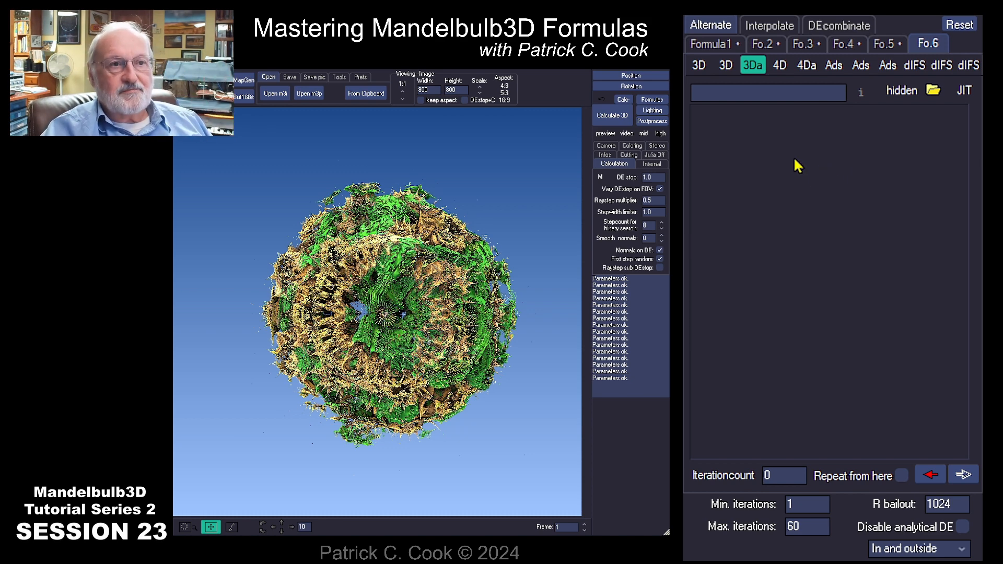
left_click(768, 93)
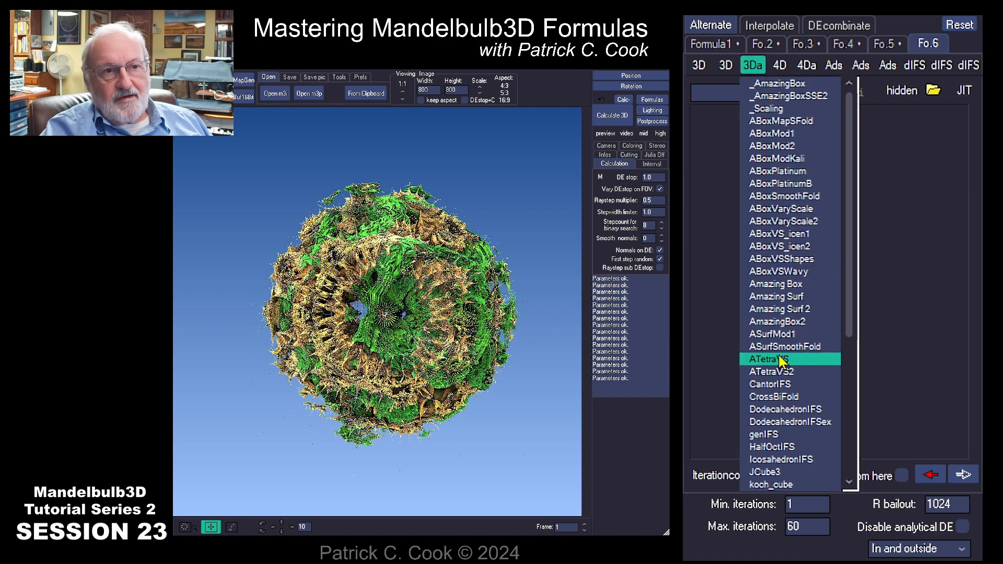
left_click(799, 337)
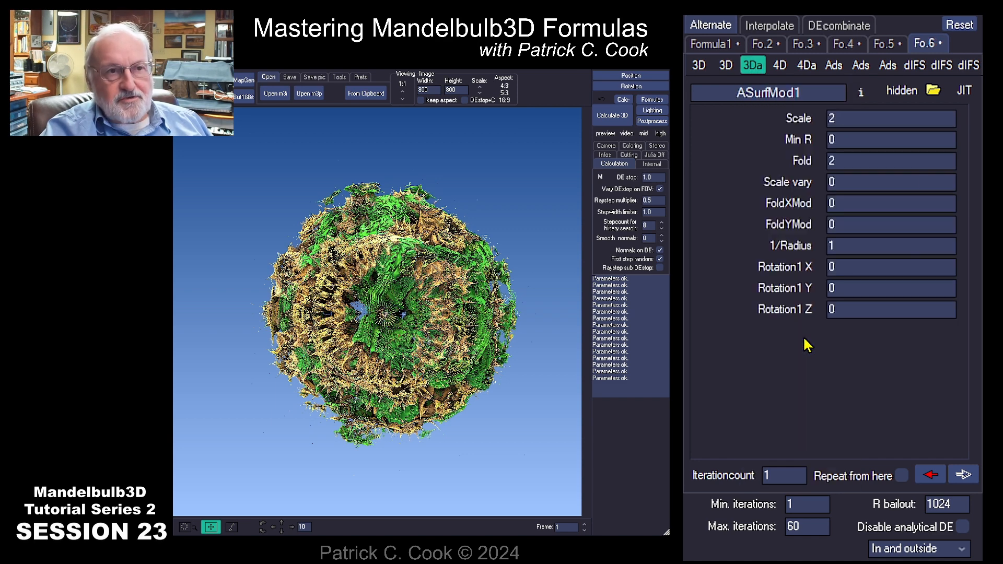
left_click(609, 117)
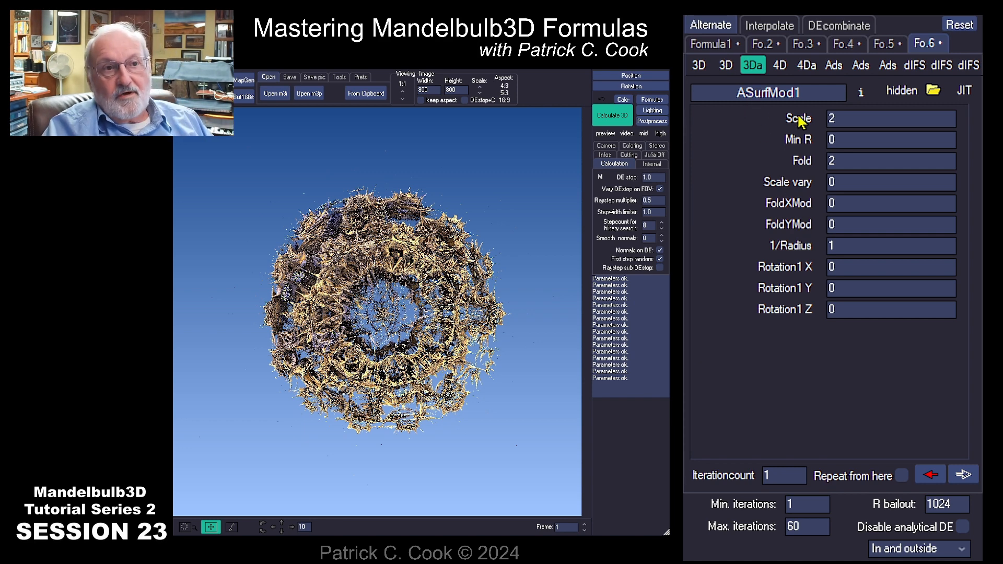
Review the formulas and iteration counts in all six slots of the Alternate hybrid, and return to the second formula.
left_click(706, 46)
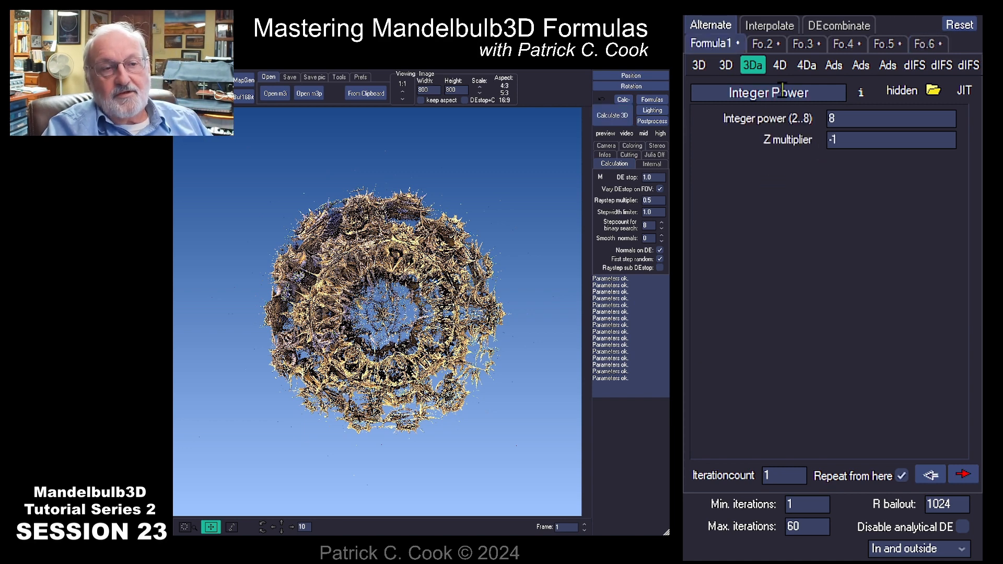
left_click(758, 46)
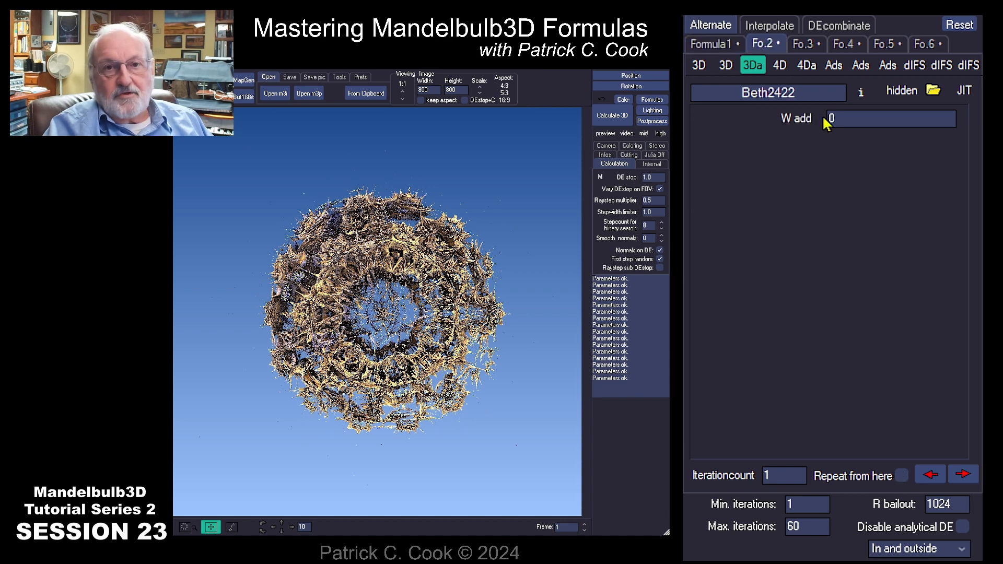
left_click(797, 45)
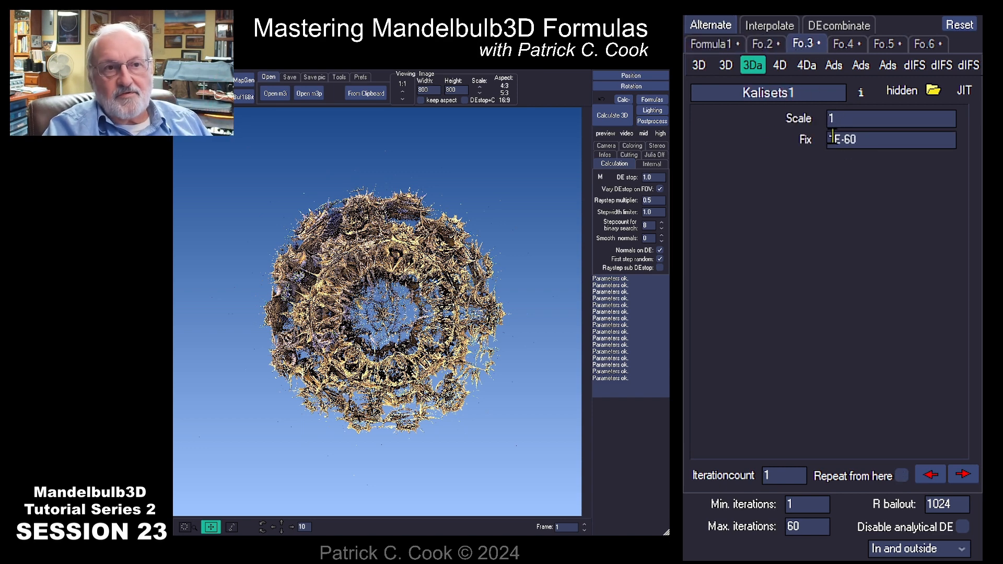
left_click(842, 47)
left_click(885, 47)
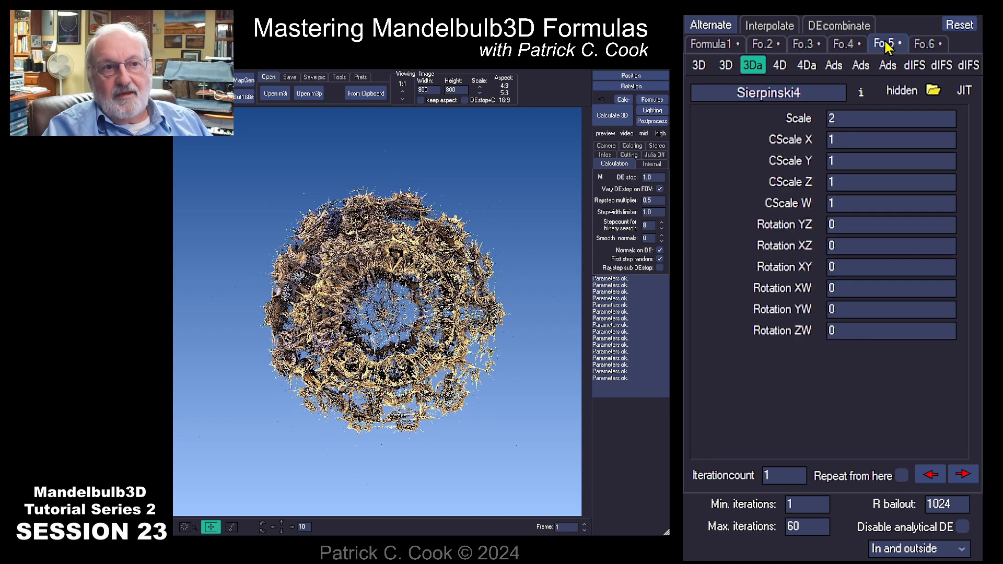
left_click(925, 45)
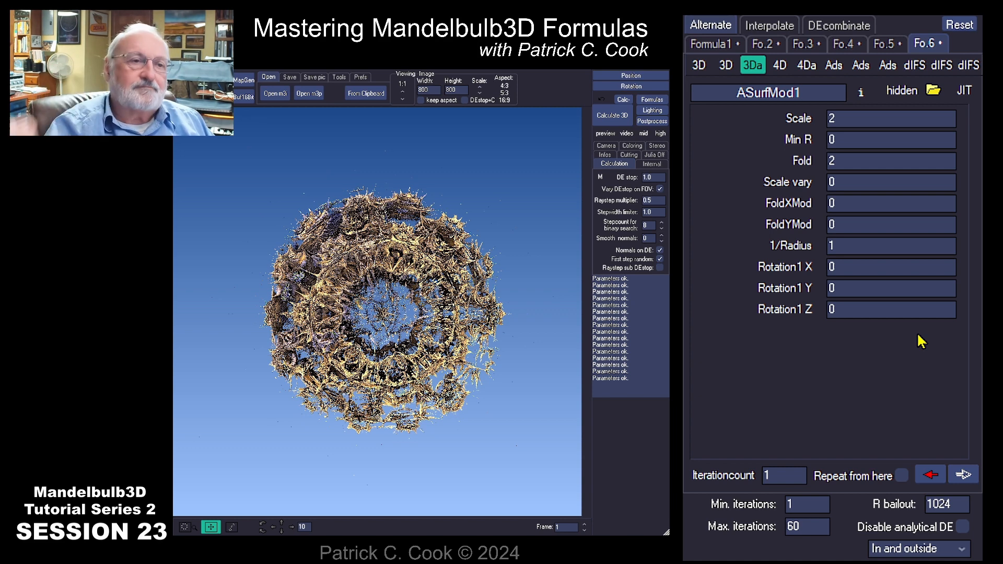
left_click(724, 67)
left_click(724, 67)
left_click(764, 44)
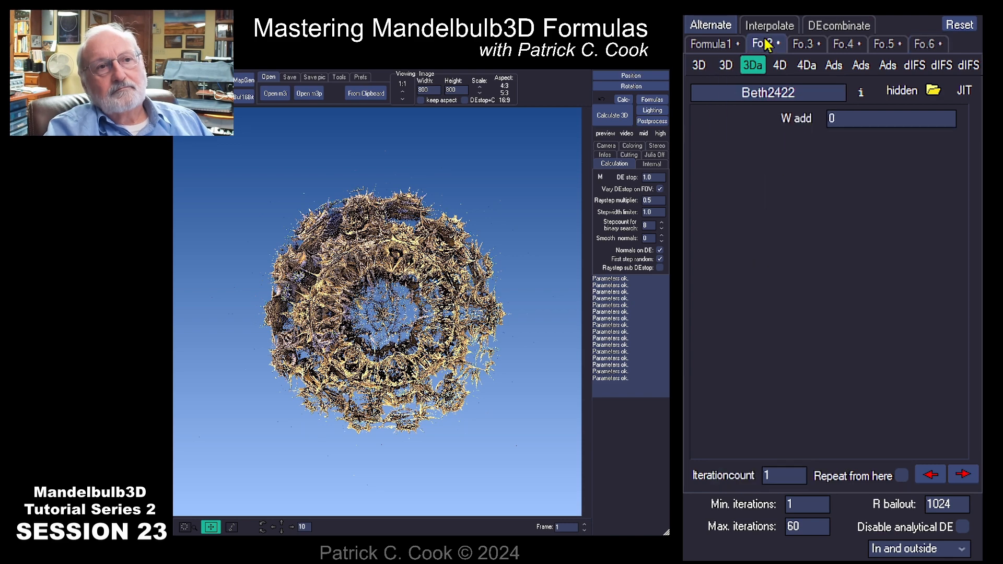